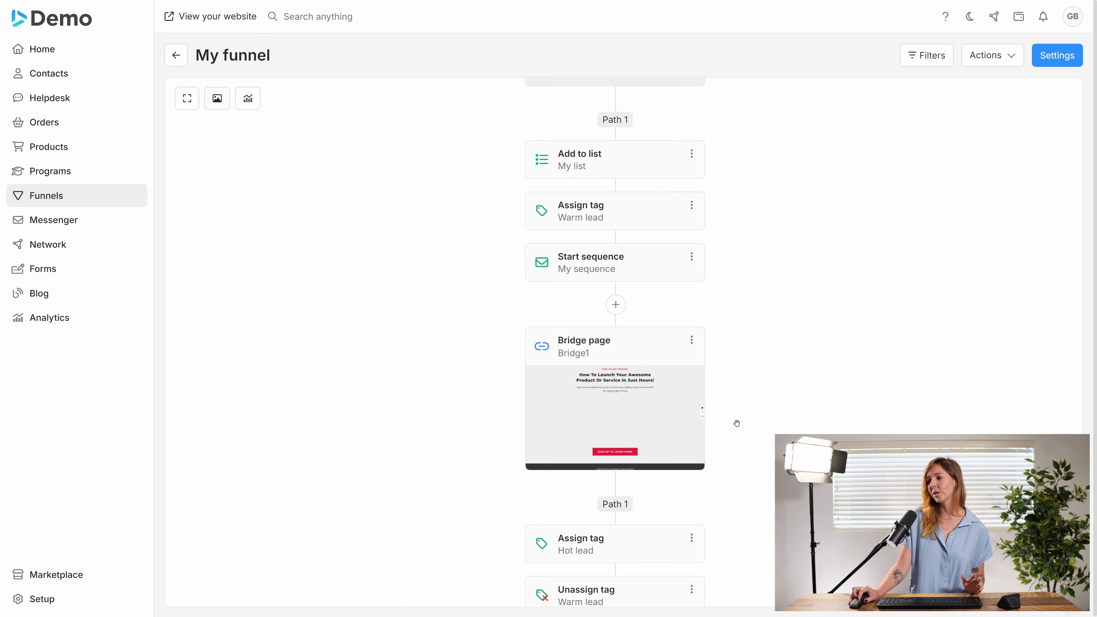
# Step: Add a second path to the split after the bridge page
pyautogui.scroll(-4, 735, 421)
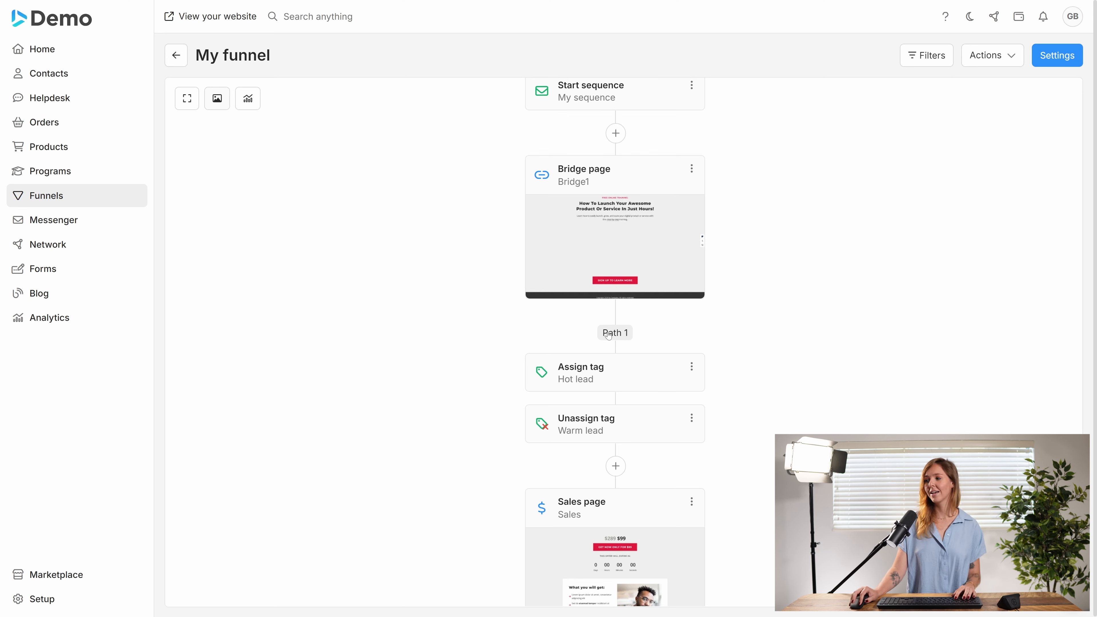
pyautogui.moveTo(644, 289)
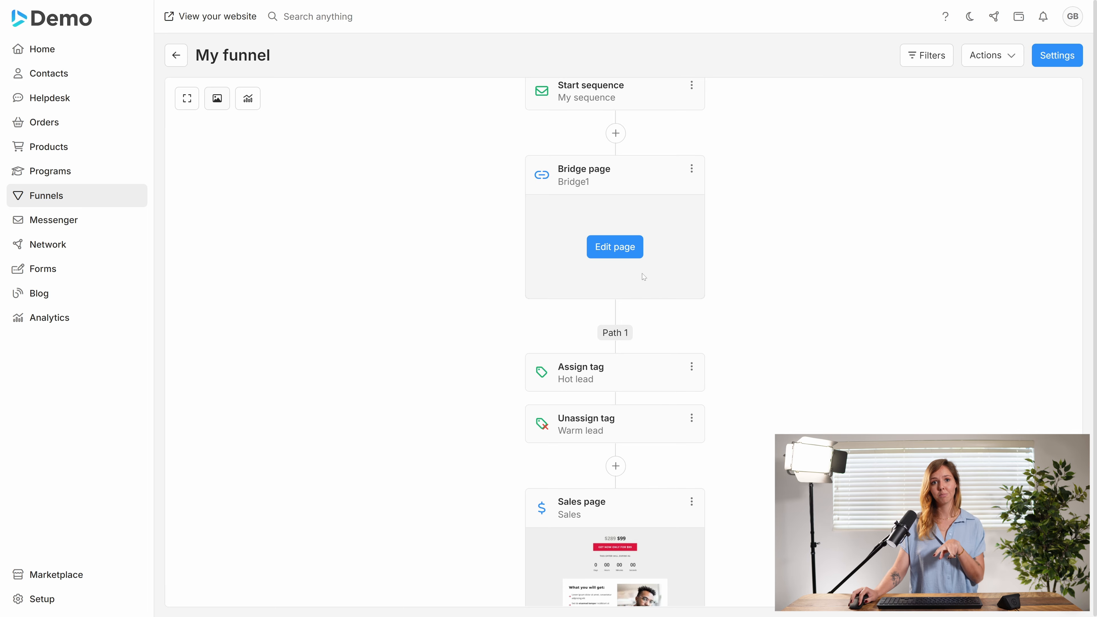
pyautogui.click(620, 334)
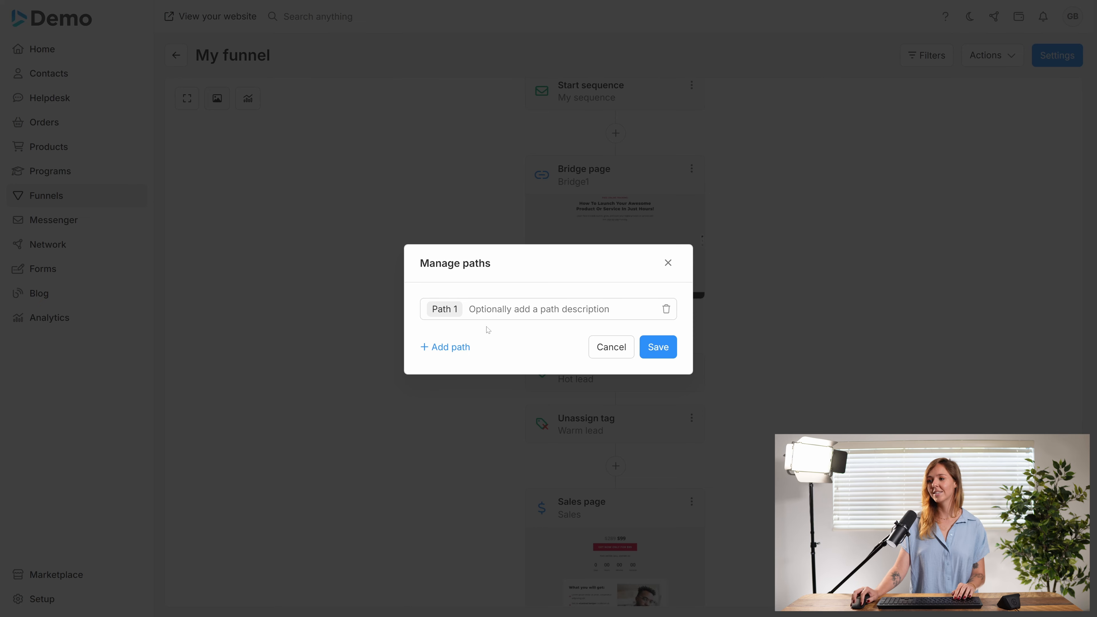
pyautogui.click(452, 348)
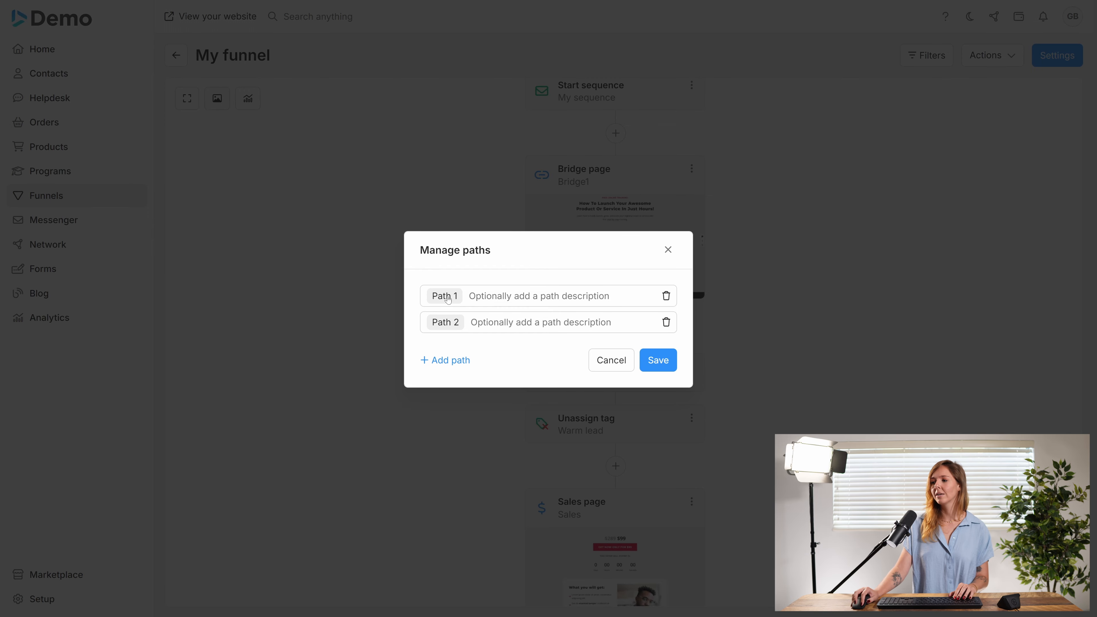
# Step: Color Path 1 green and give it the description Yes
pyautogui.click(447, 299)
pyautogui.click(442, 380)
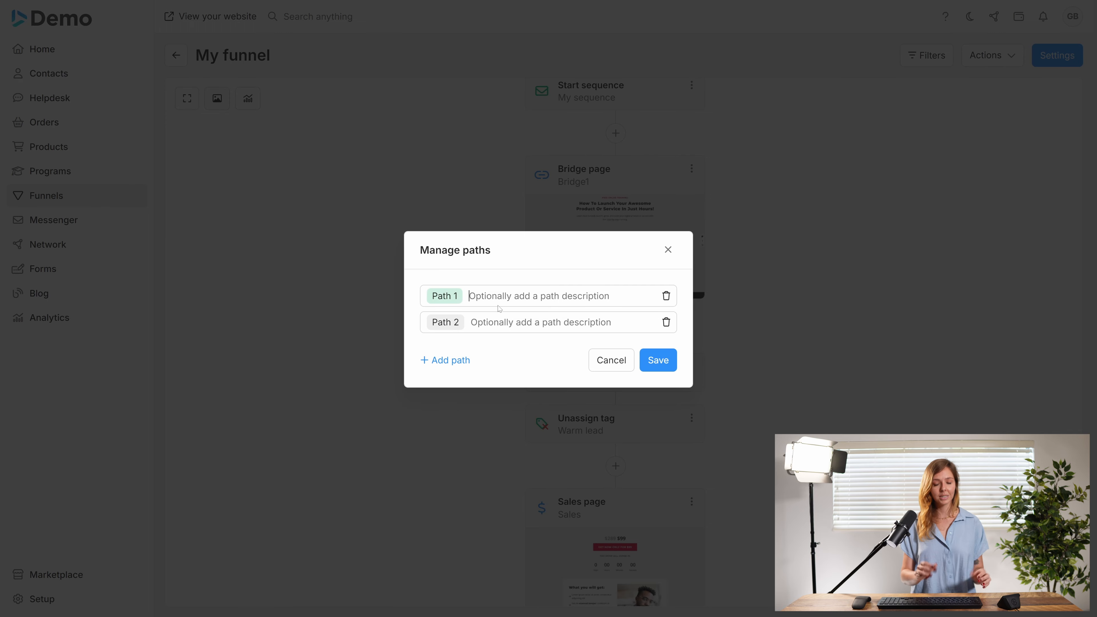
pyautogui.write('Yes')
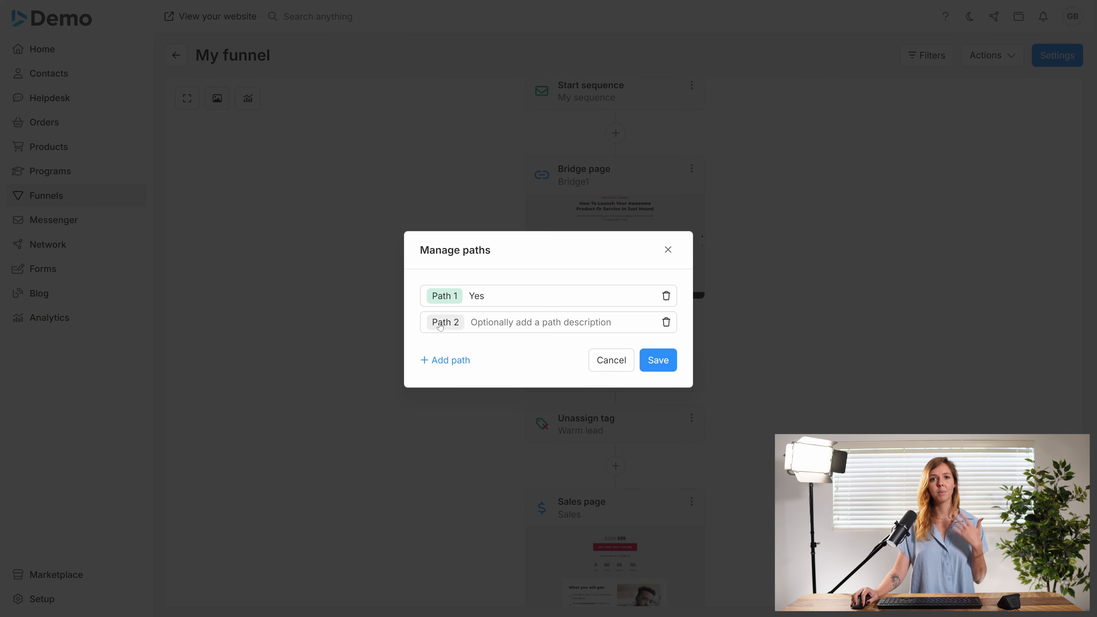
# Step: Color Path 2 red, give it the description No, and save the paths
pyautogui.click(440, 327)
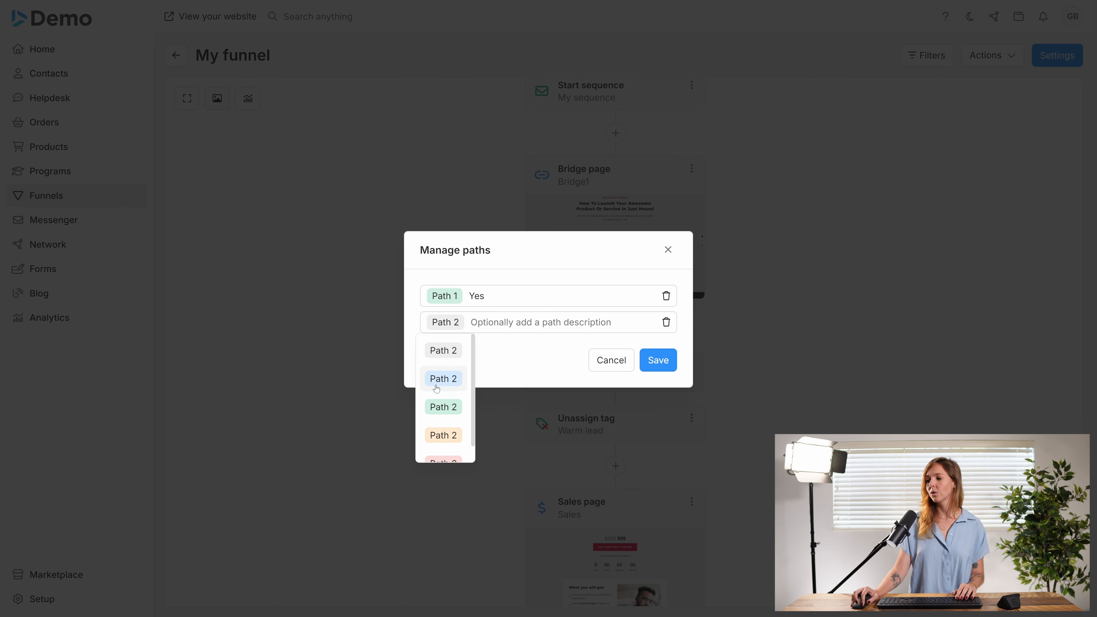
pyautogui.scroll(-1, 445, 415)
pyautogui.click(452, 448)
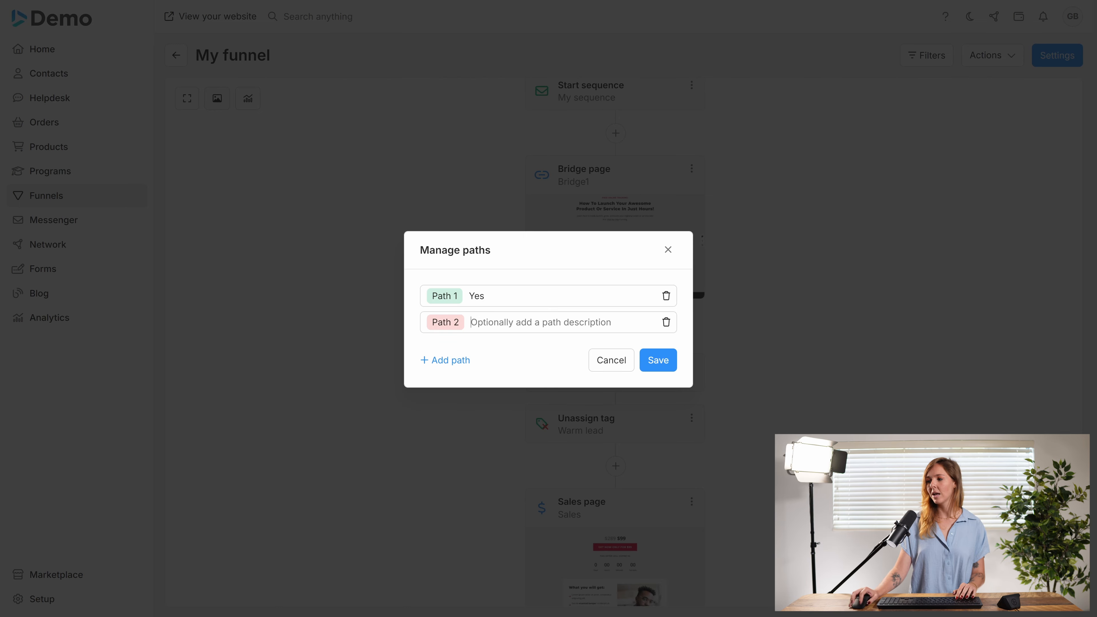
pyautogui.write('No')
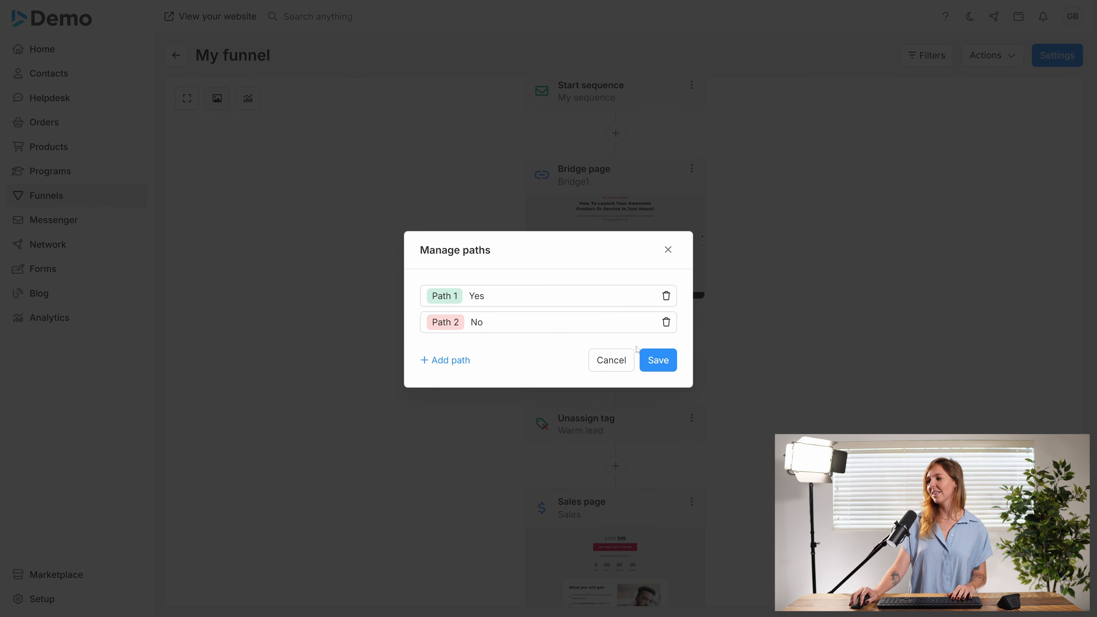
pyautogui.click(650, 359)
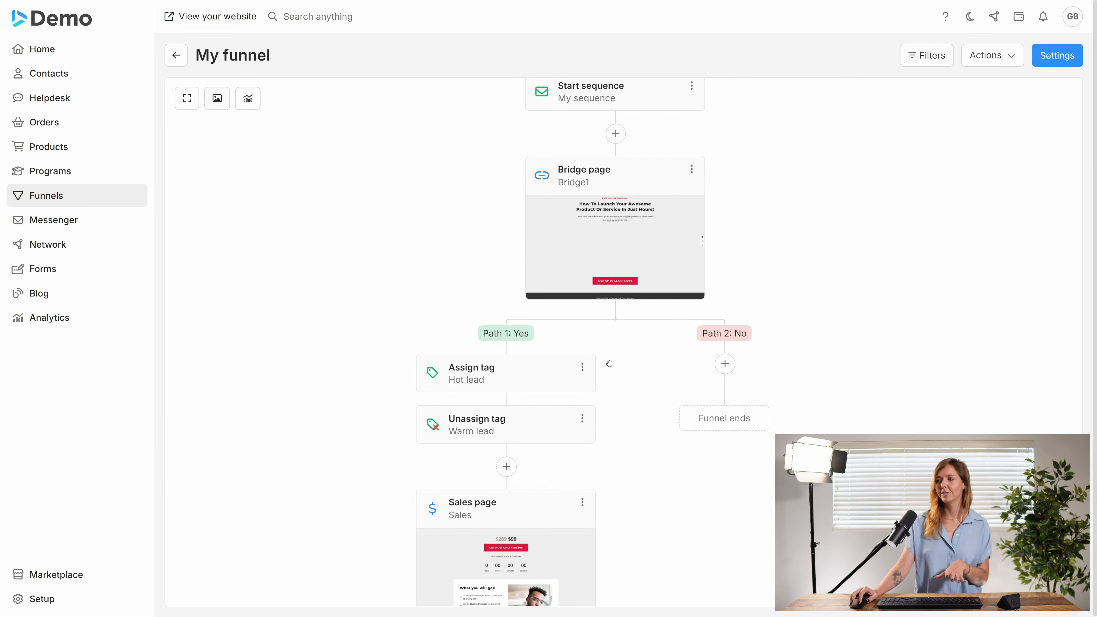
# Step: Add a thank you page named Sad to see you go on the No path
pyautogui.click(727, 367)
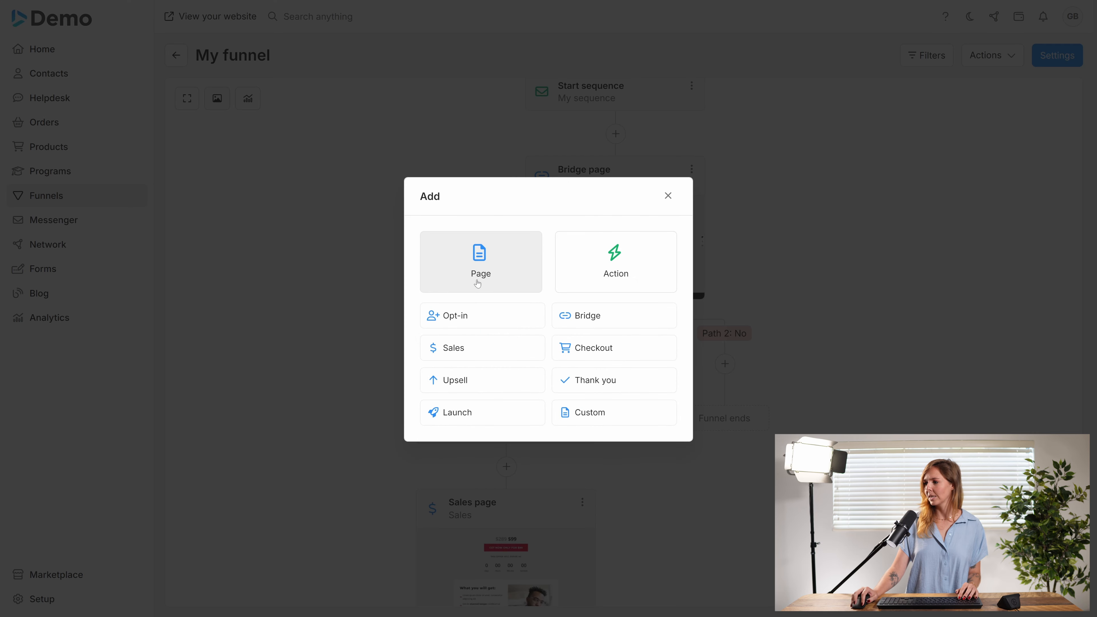
pyautogui.click(460, 319)
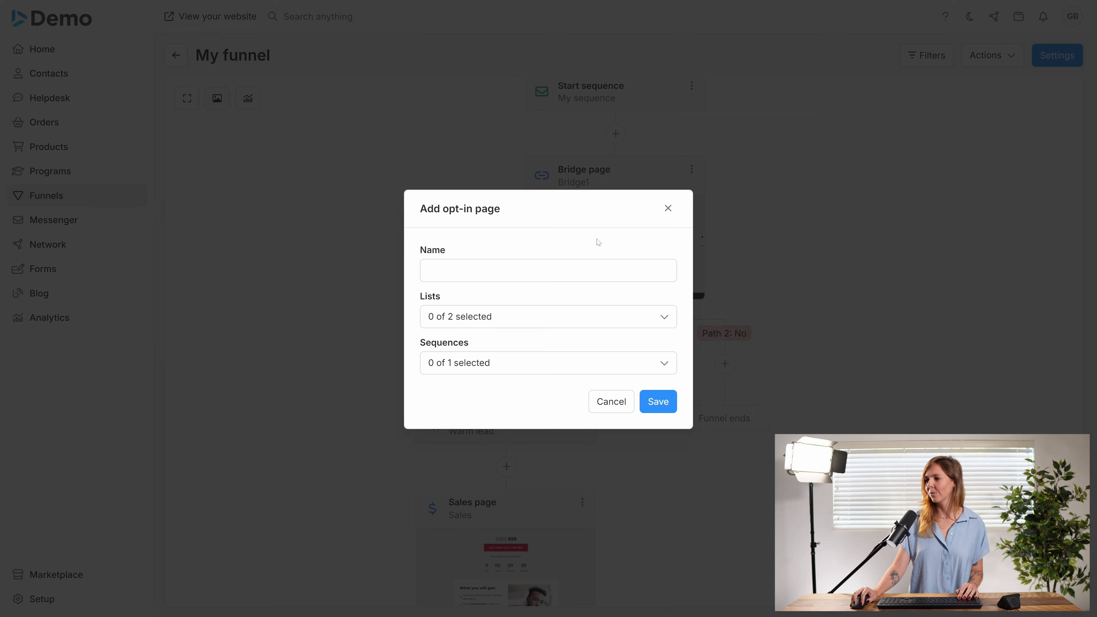
pyautogui.click(668, 208)
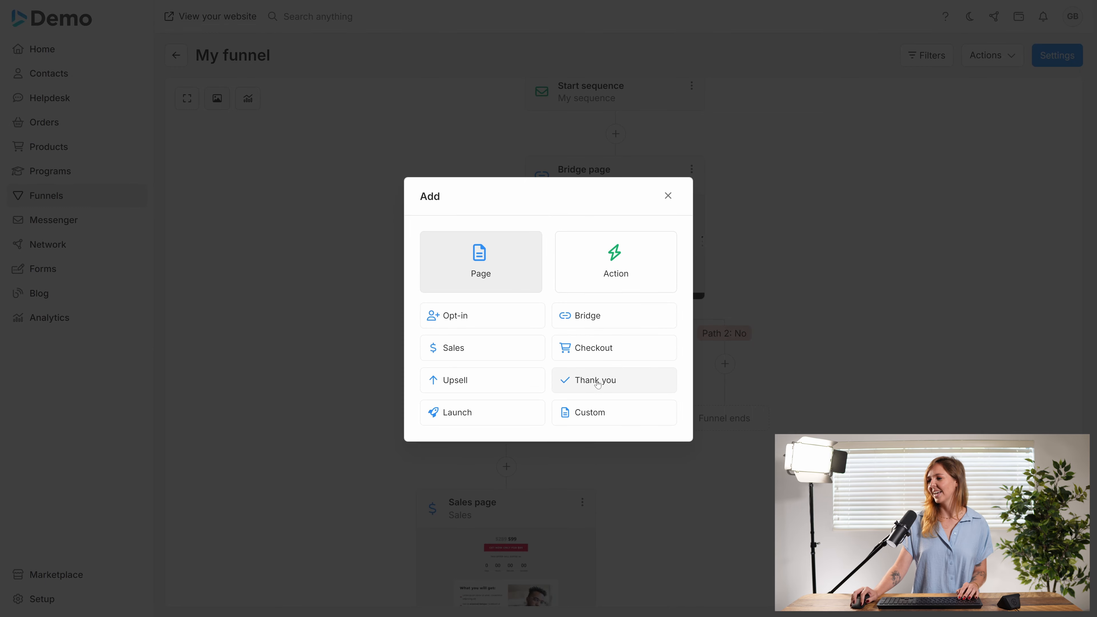
pyautogui.click(594, 386)
pyautogui.click(548, 317)
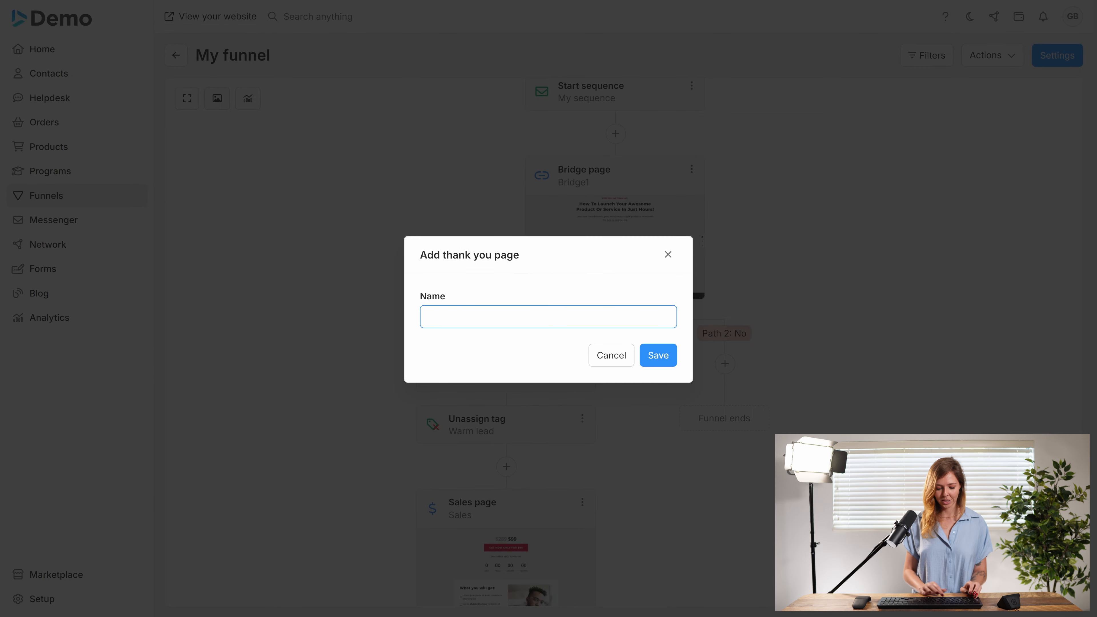
pyautogui.write('Sad to see ')
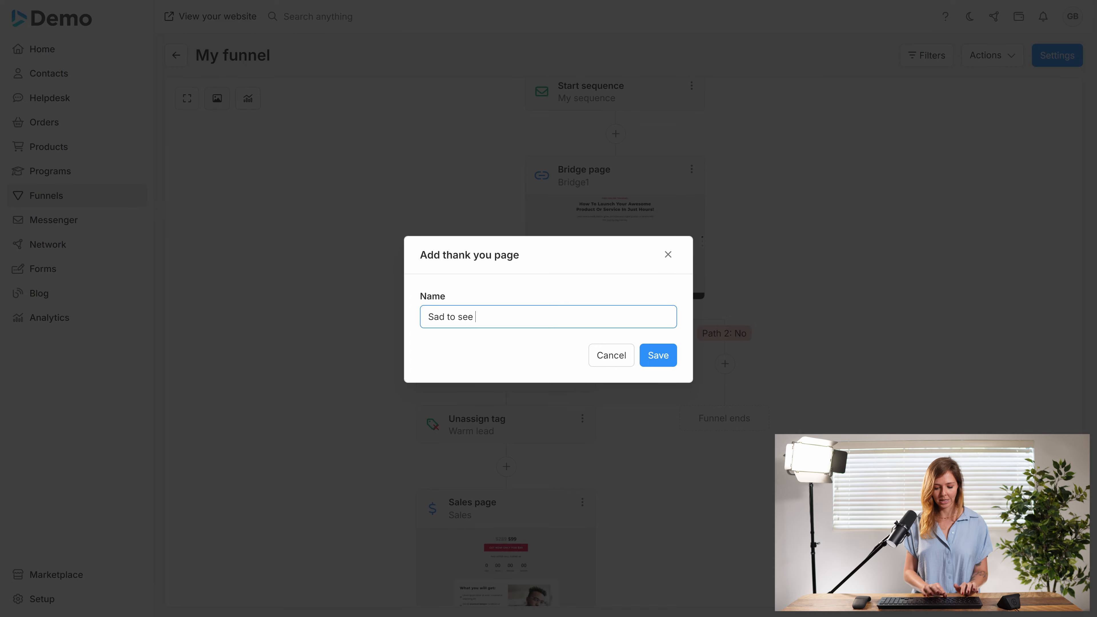
pyautogui.write('you go')
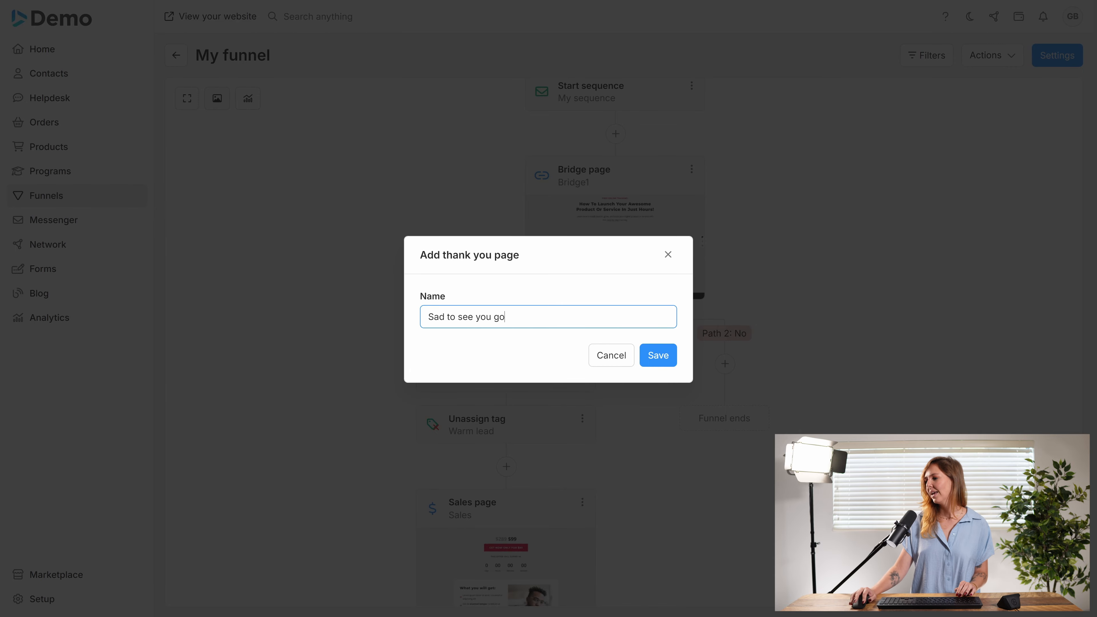
pyautogui.click(649, 359)
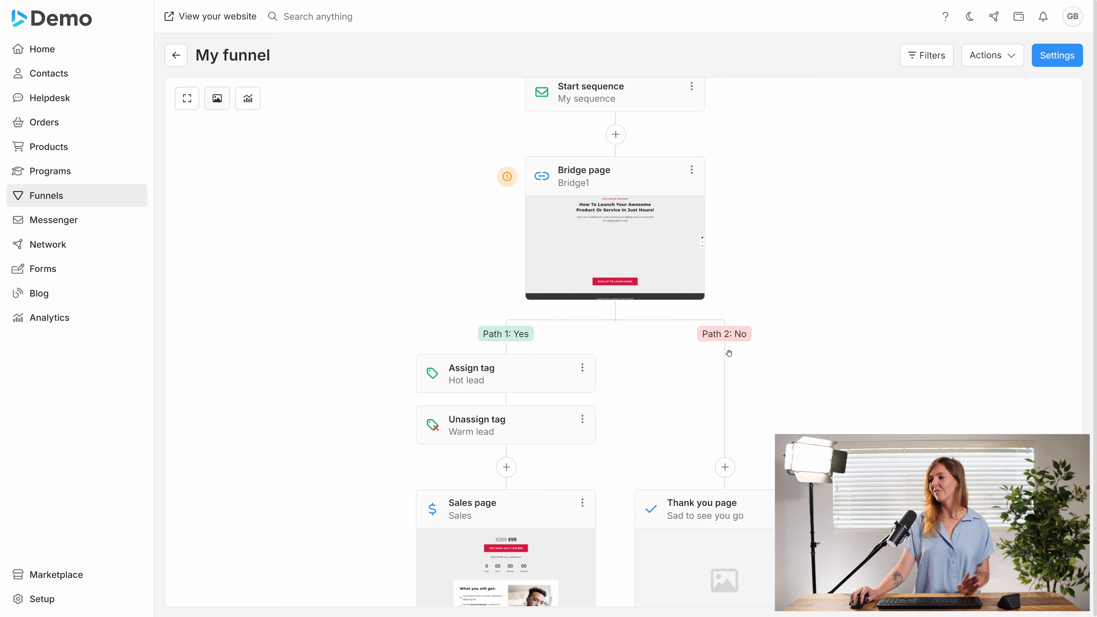
# Step: Apply the Thank you #1 Home template to the new thank you page, replacing both content and style
pyautogui.scroll(-4, 729, 360)
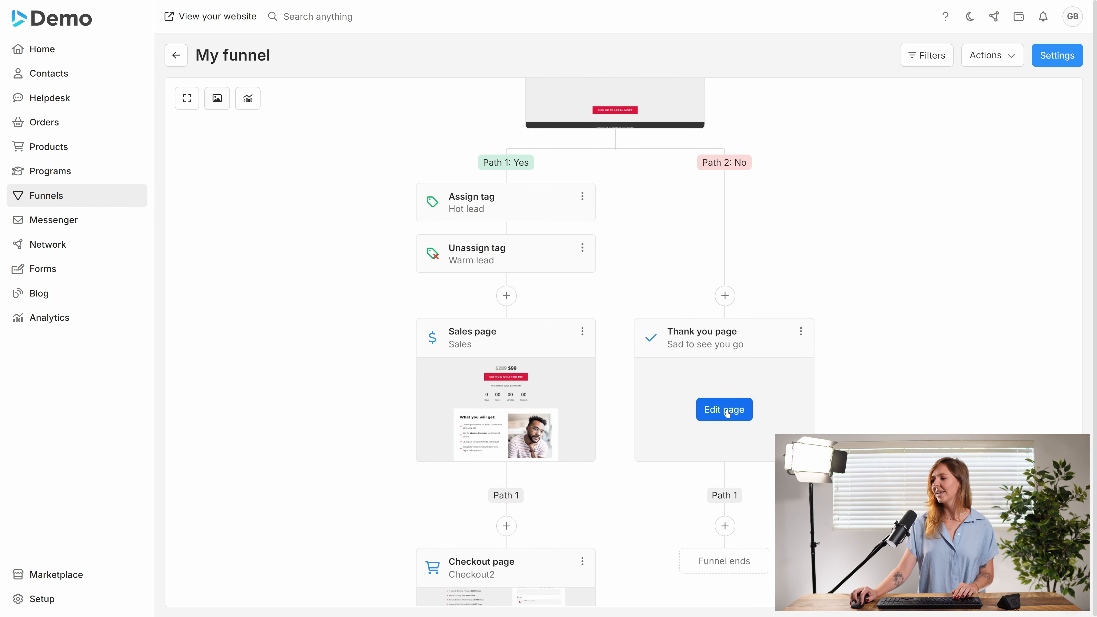
pyautogui.click(727, 410)
pyautogui.click(553, 343)
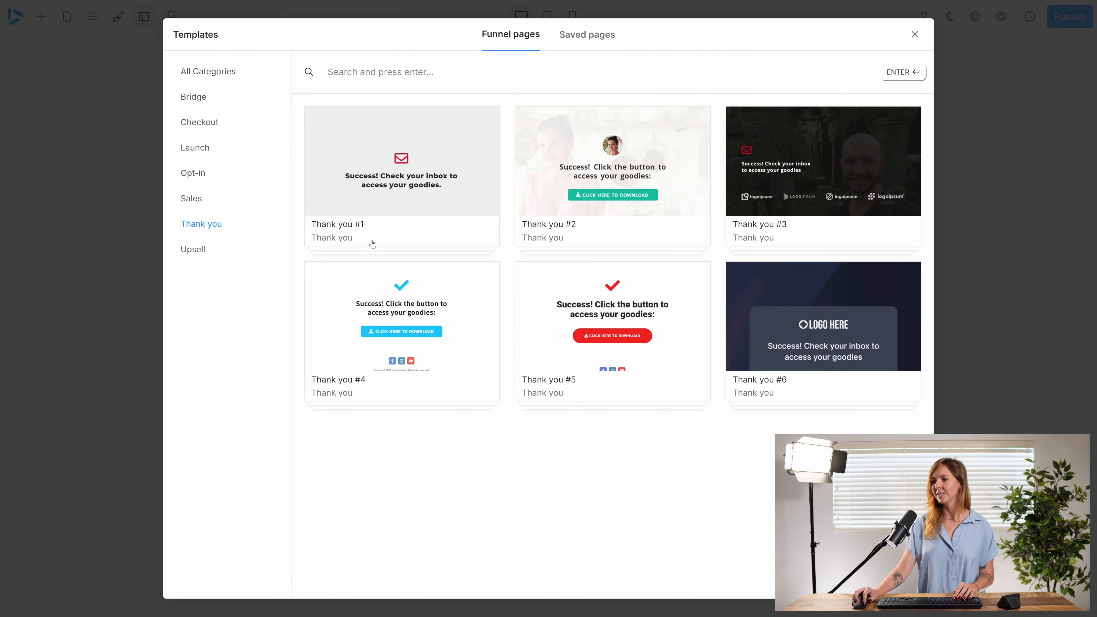
pyautogui.click(446, 186)
pyautogui.click(489, 173)
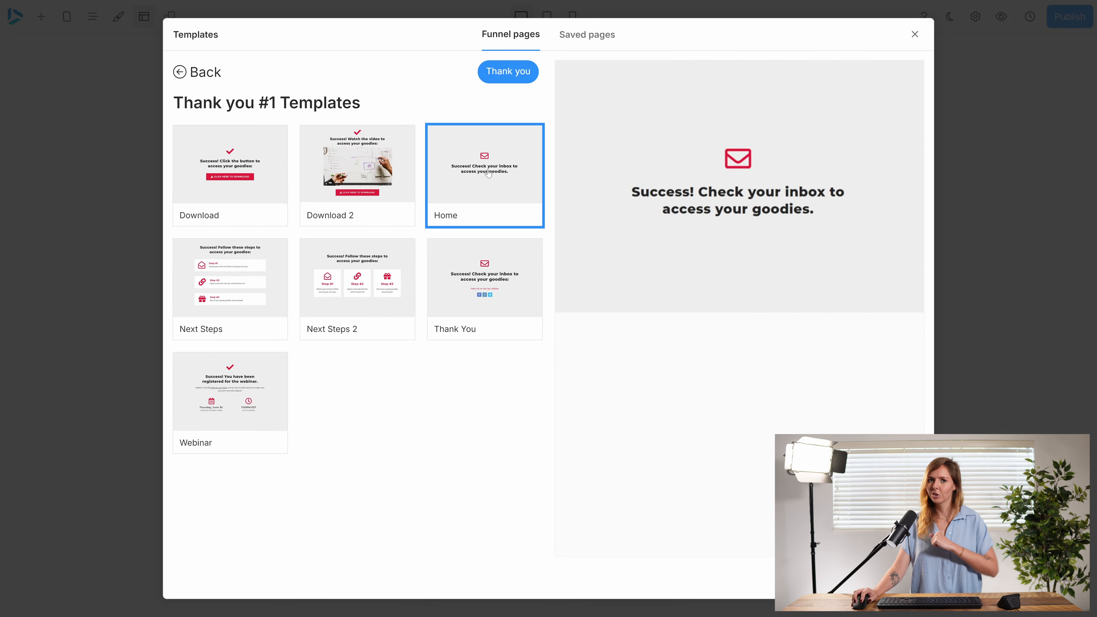
pyautogui.doubleClick(489, 173)
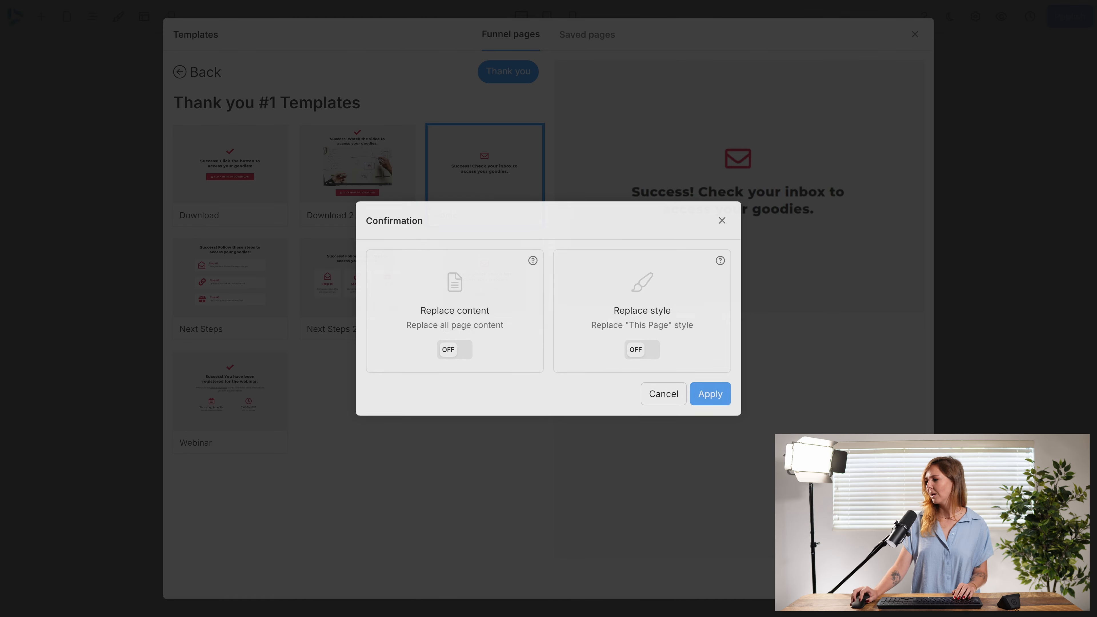
pyautogui.click(458, 349)
pyautogui.click(644, 349)
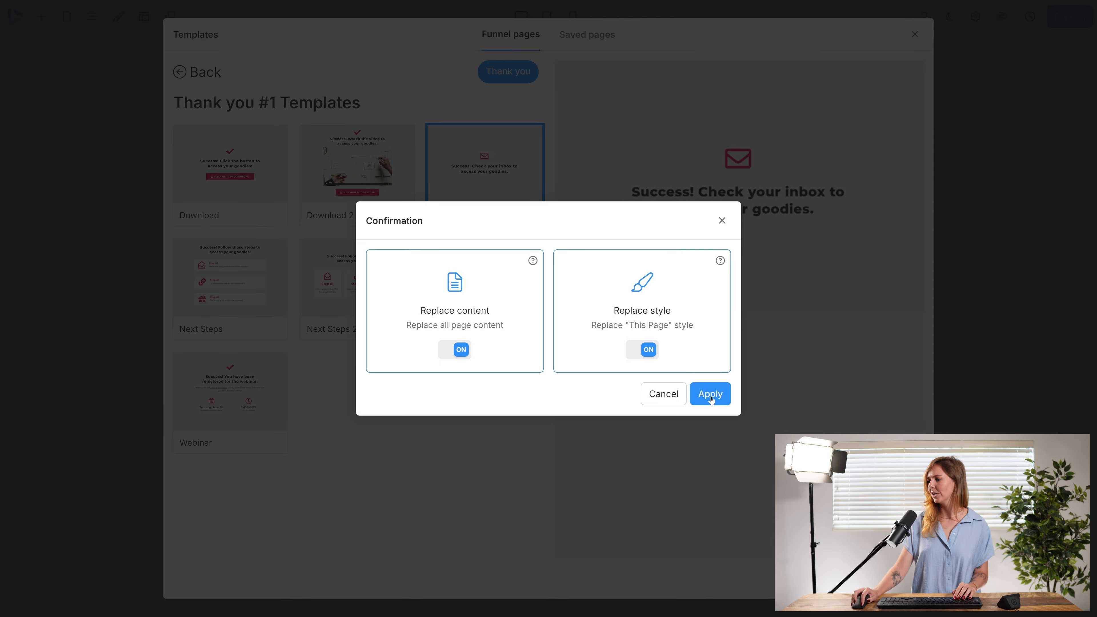
pyautogui.click(710, 398)
# Step: Replace the page's headline text with Aw shucks
pyautogui.doubleClick(698, 399)
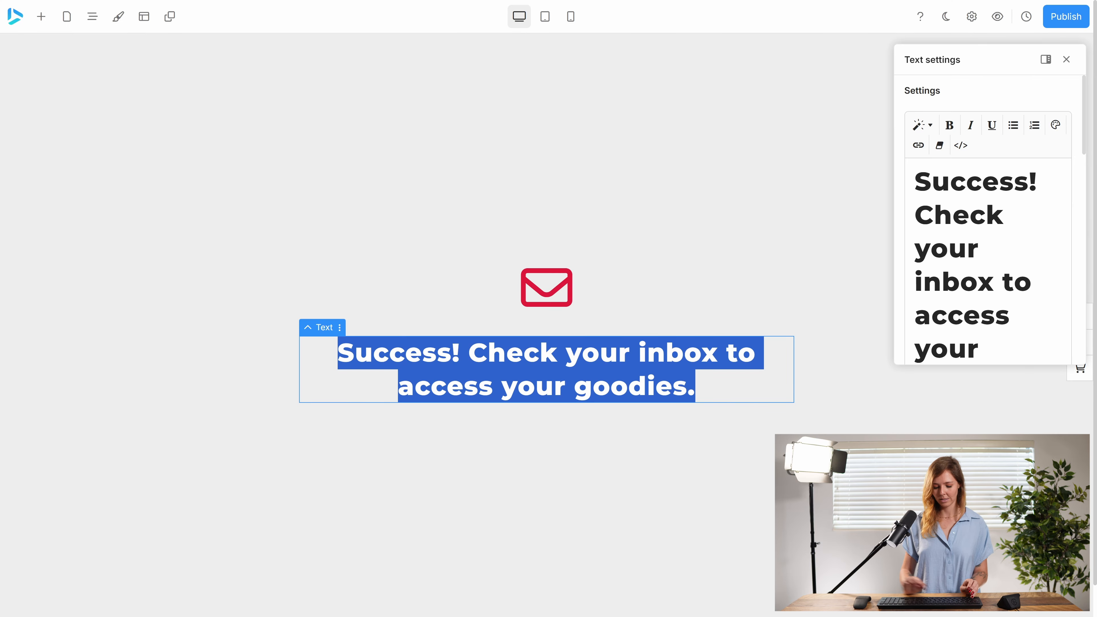
pyautogui.write('Aw shuck')
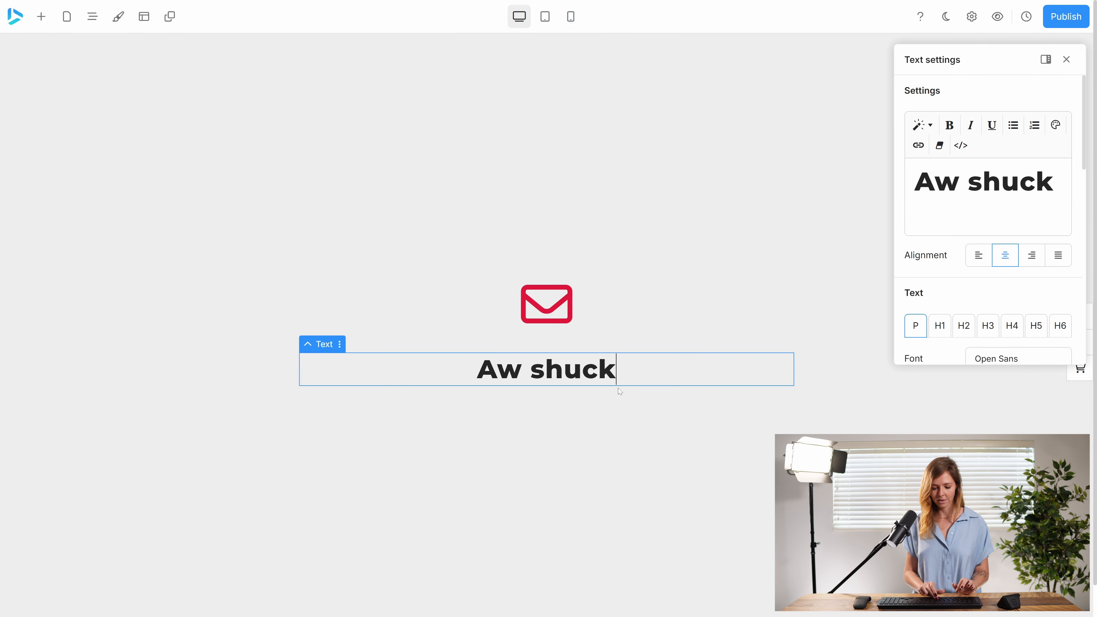
pyautogui.write('s')
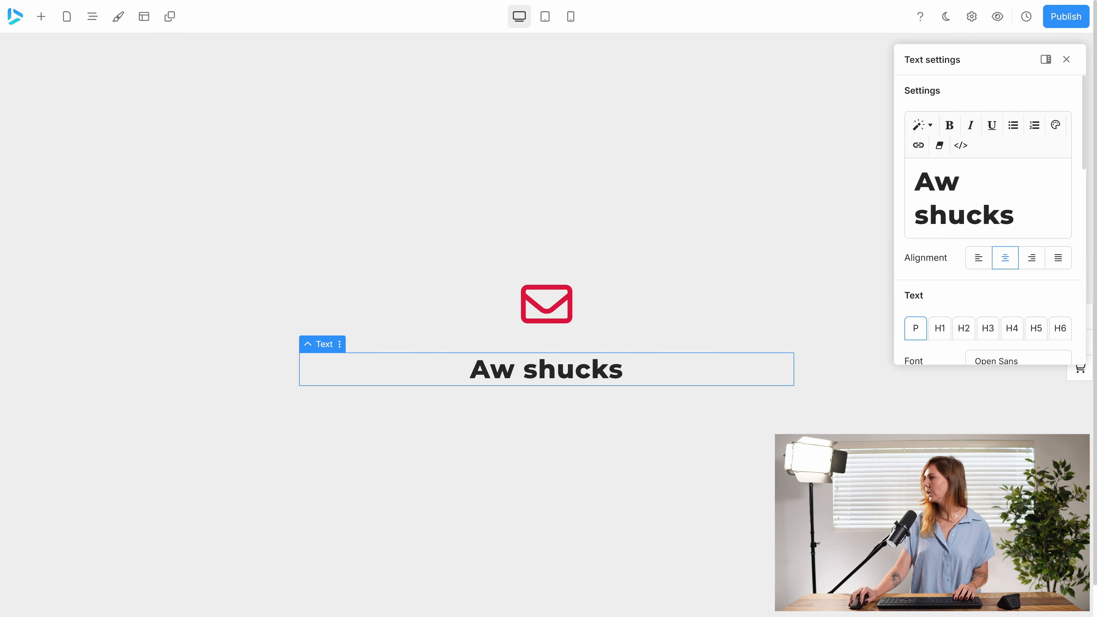
# Step: Publish the thank you page and return to the funnel
pyautogui.click(1056, 19)
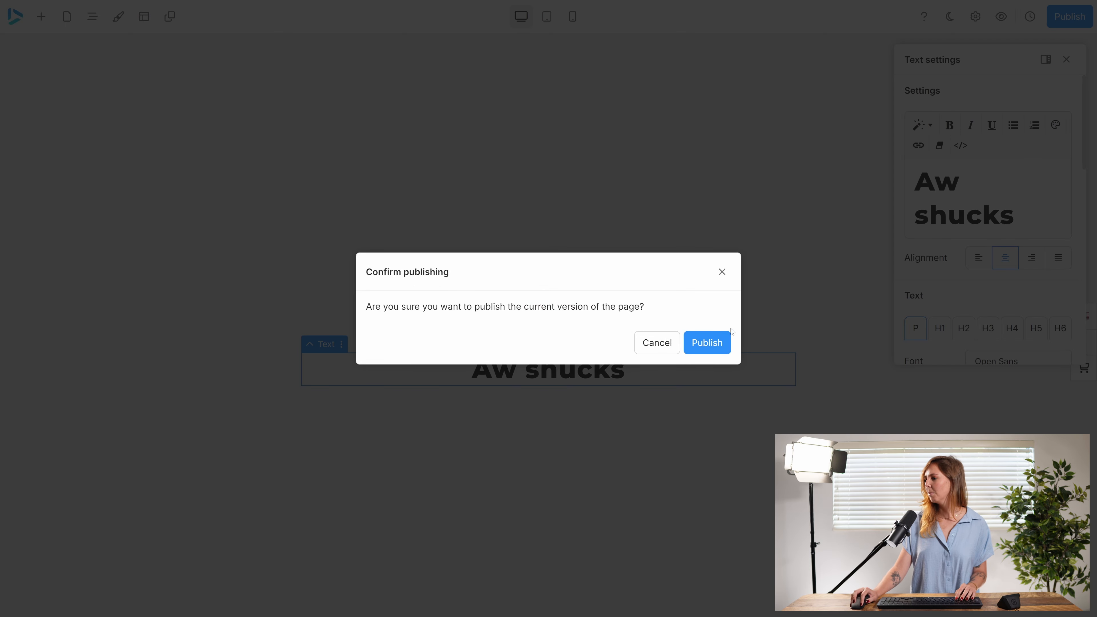
pyautogui.click(726, 345)
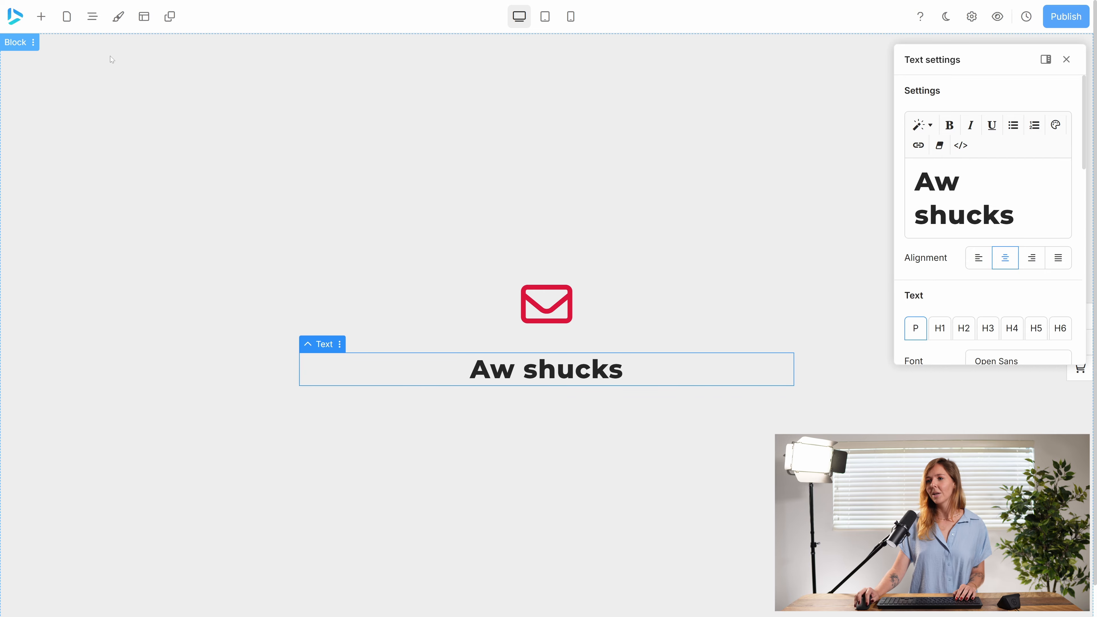
pyautogui.click(15, 17)
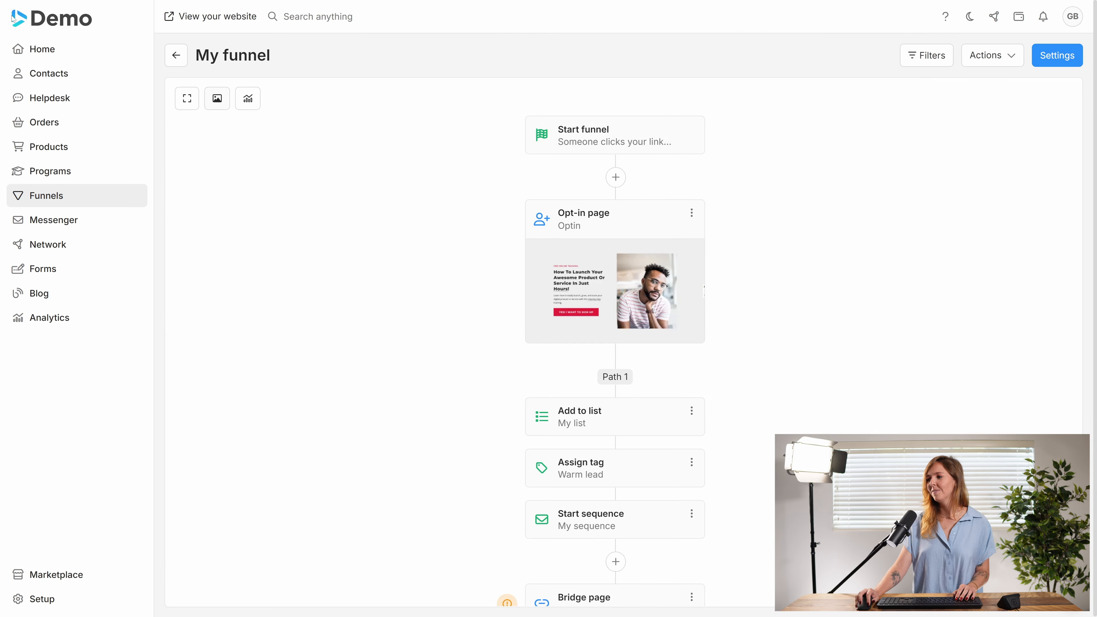
# Step: Open the bridge page in the page editor
pyautogui.scroll(-6, 389, 337)
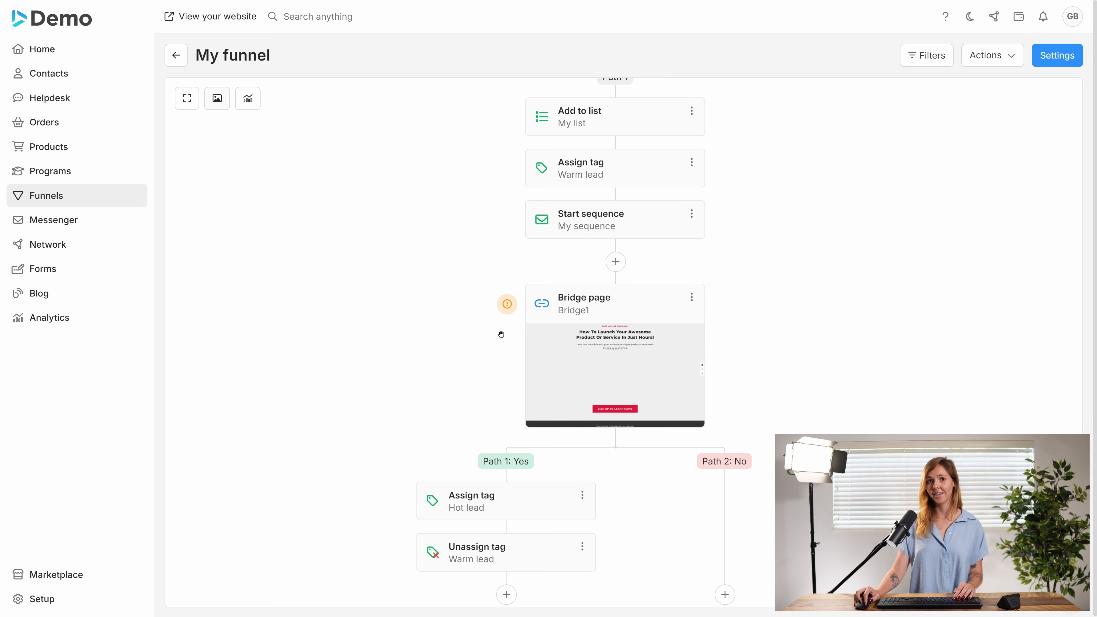
pyautogui.scroll(-2, 503, 336)
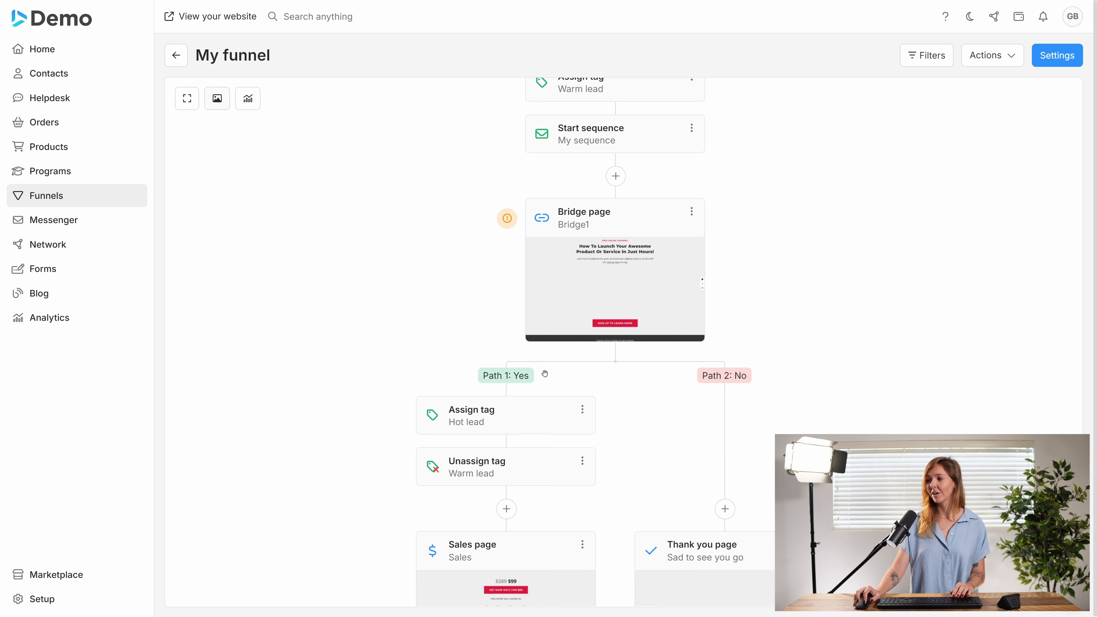
pyautogui.moveTo(509, 222)
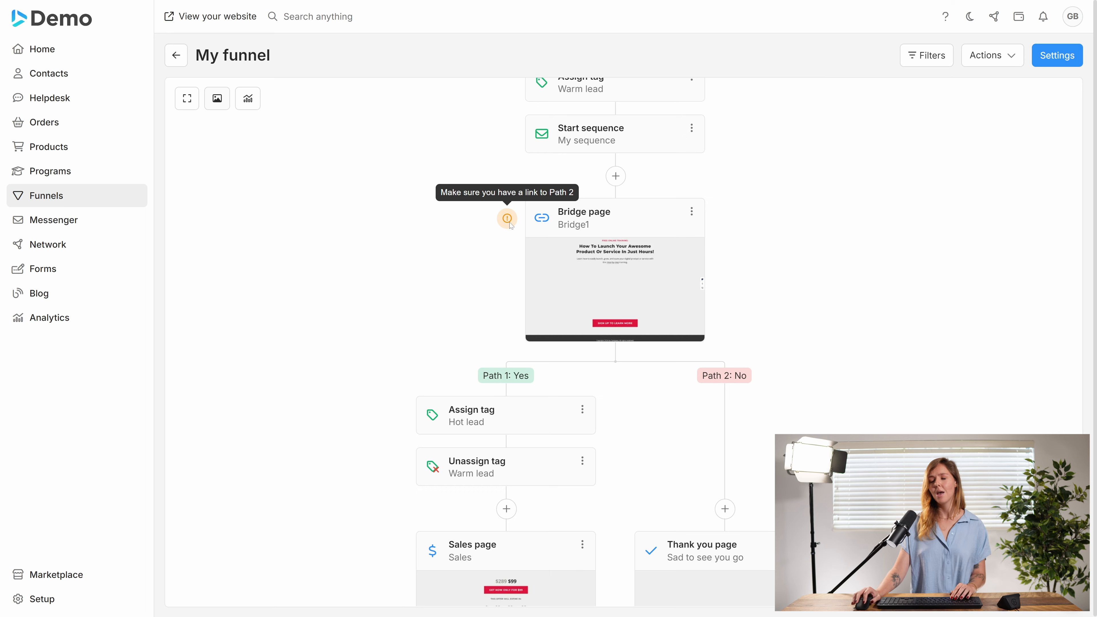
pyautogui.moveTo(639, 285)
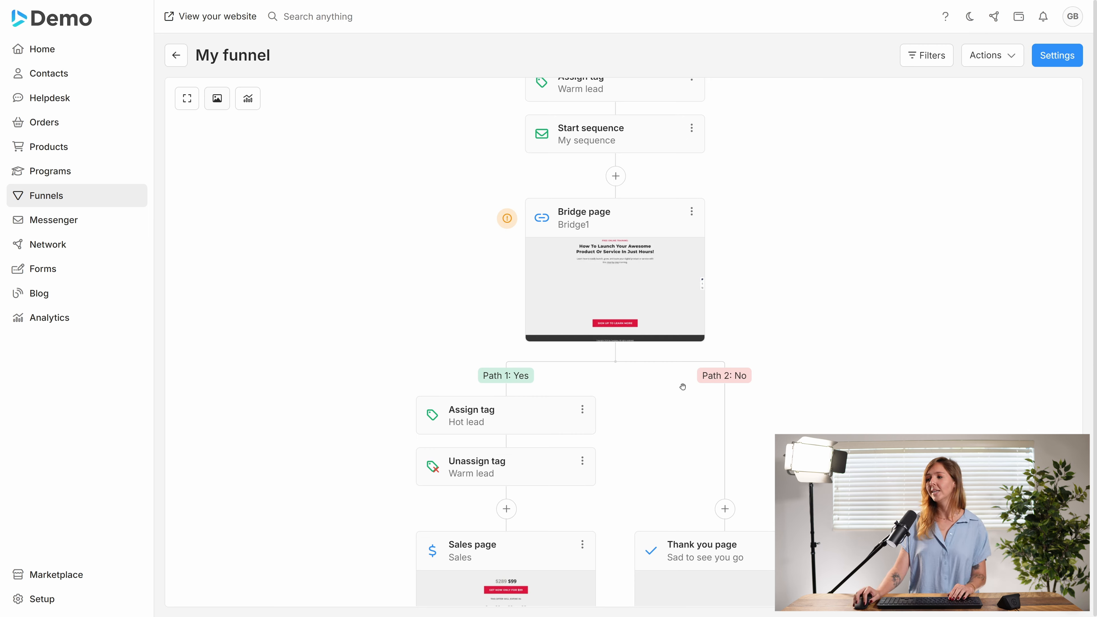
pyautogui.click(602, 290)
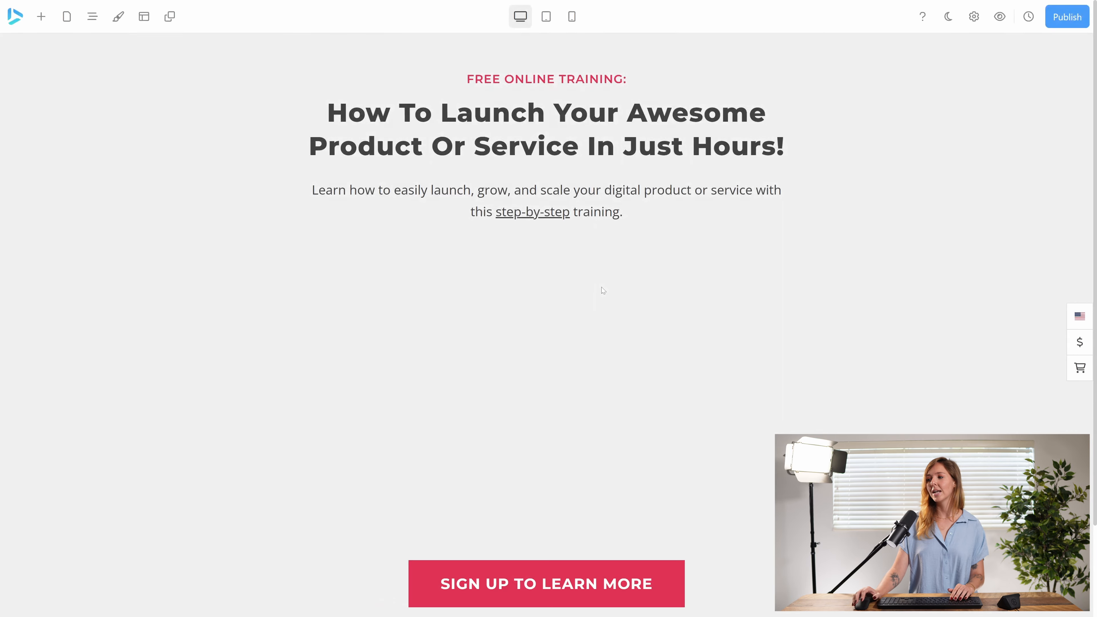
# Step: Add a new container below the sign-up button and insert a button into it
pyautogui.scroll(-2, 602, 288)
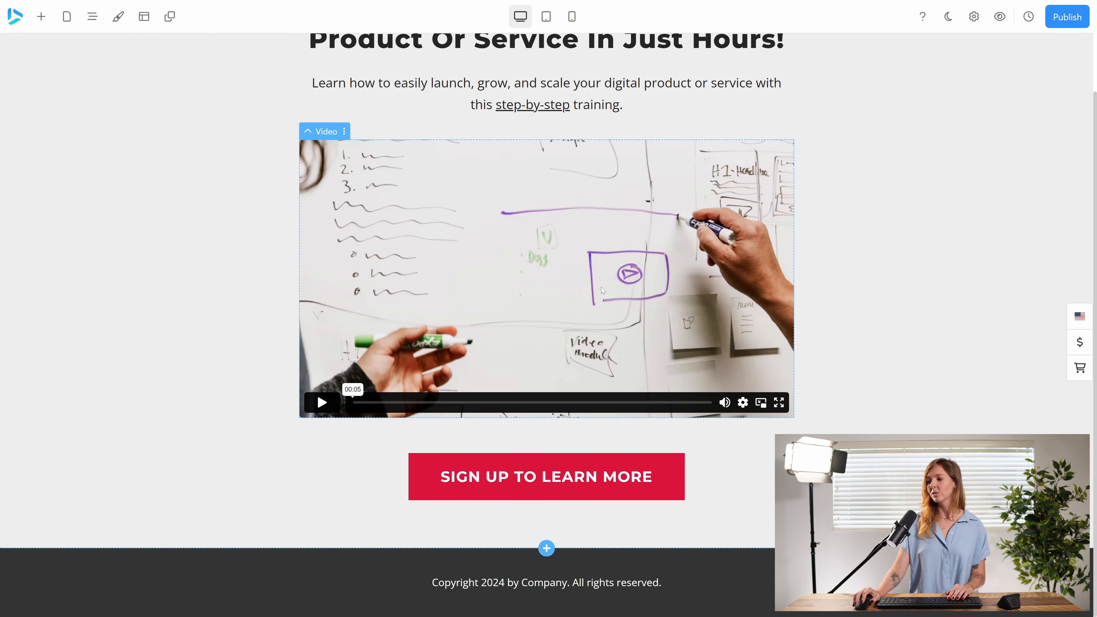
pyautogui.rightClick(549, 522)
pyautogui.scroll(1, 582, 410)
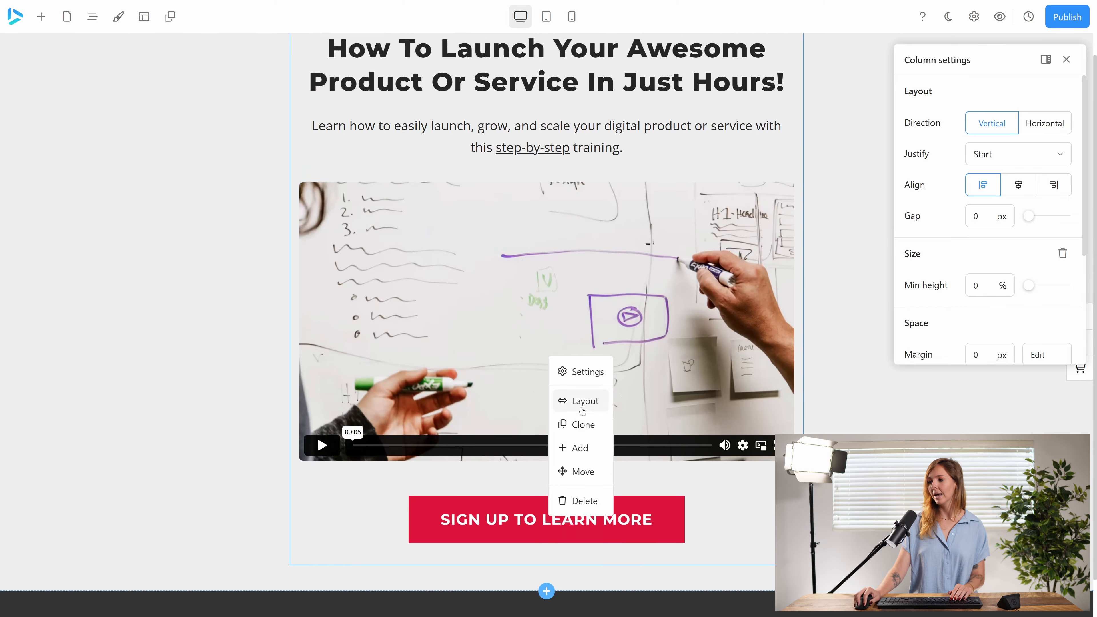
pyautogui.click(580, 448)
pyautogui.click(684, 168)
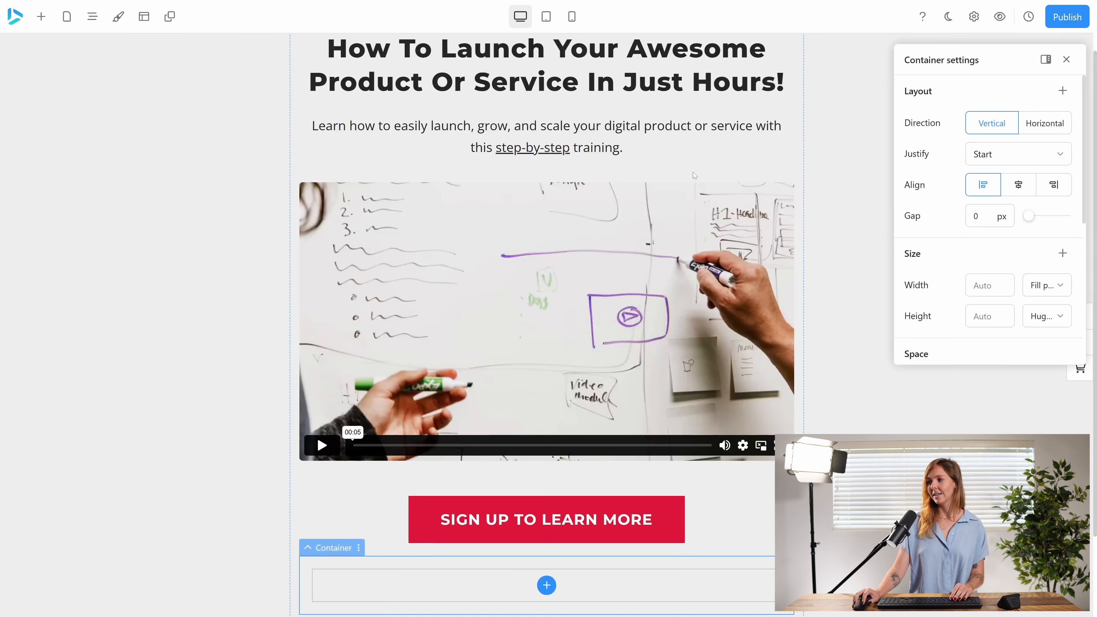
pyautogui.click(543, 587)
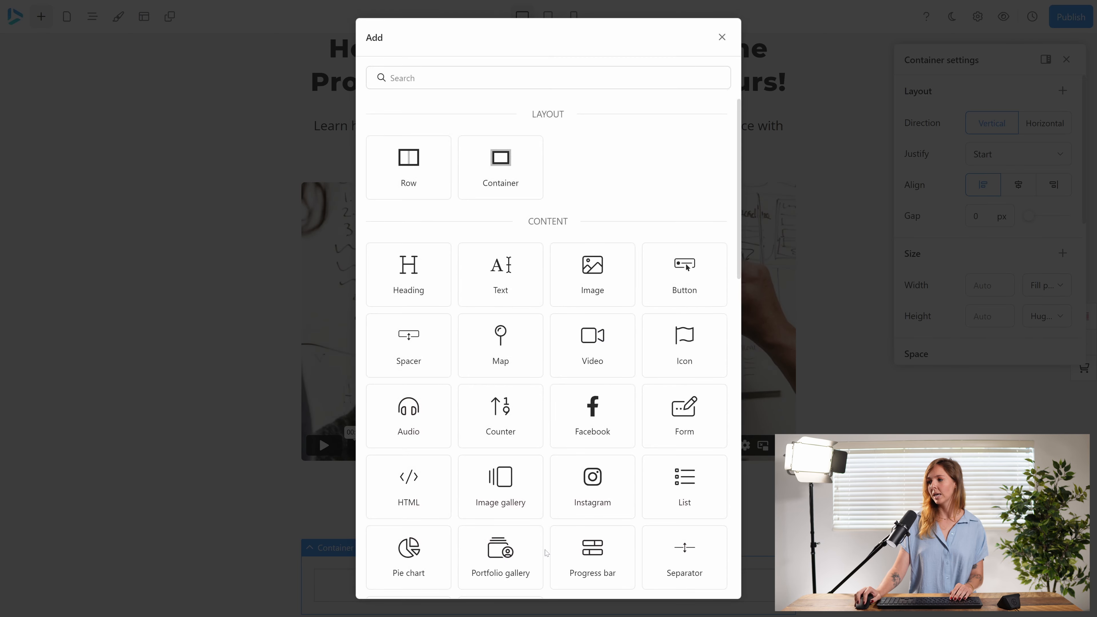
pyautogui.click(691, 276)
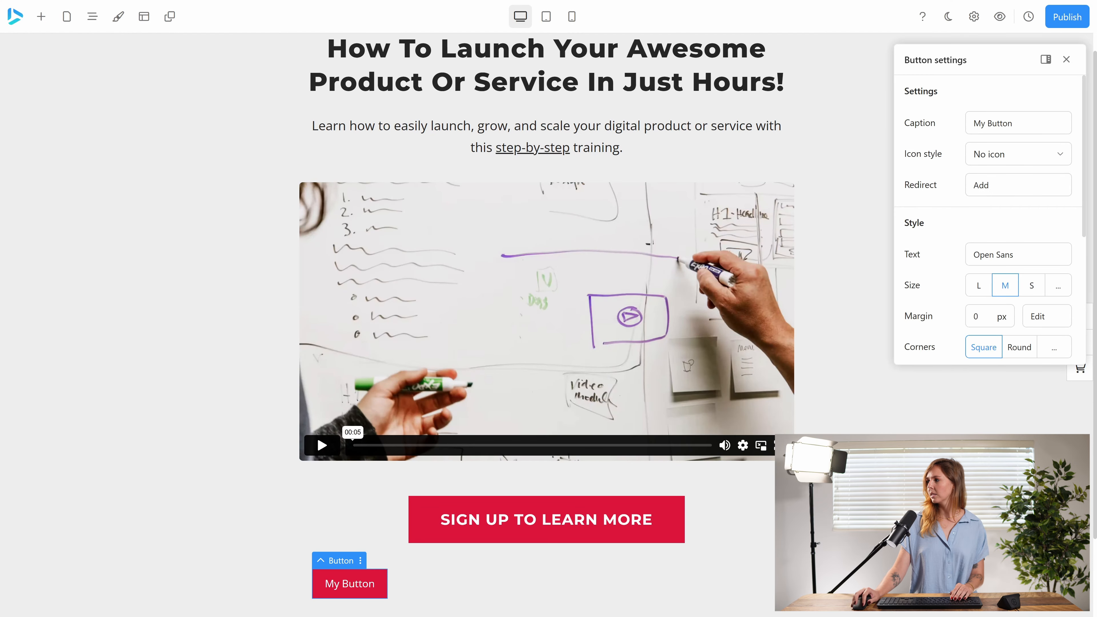
# Step: Caption the new button No thanks and redirect it to the next funnel step on Path 2: No
pyautogui.click(954, 126)
pyautogui.write('No')
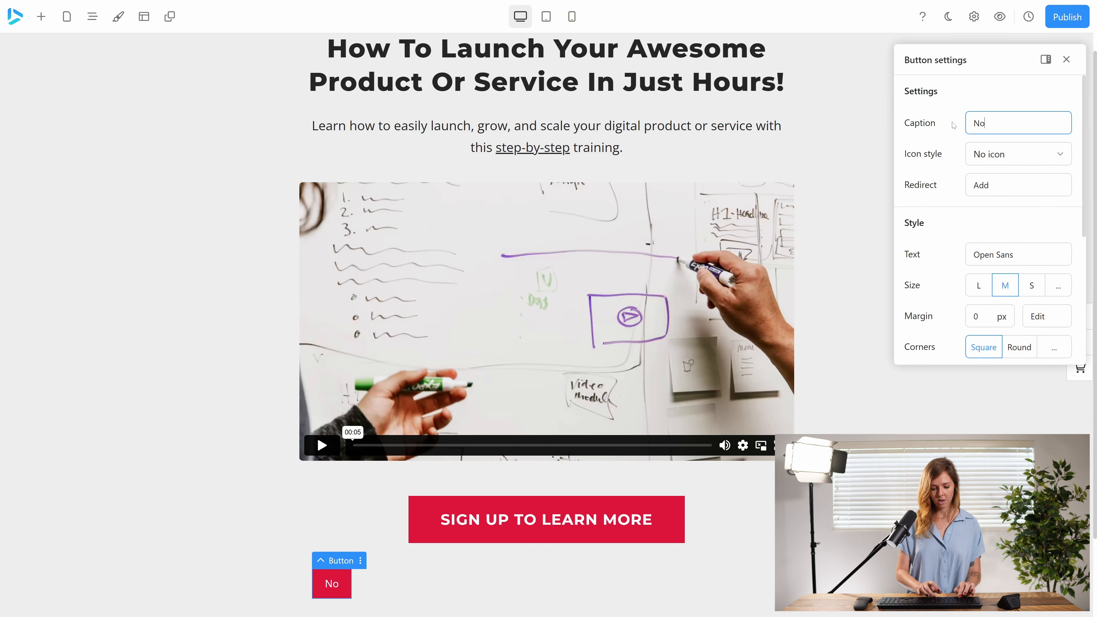
pyautogui.write(' thanks')
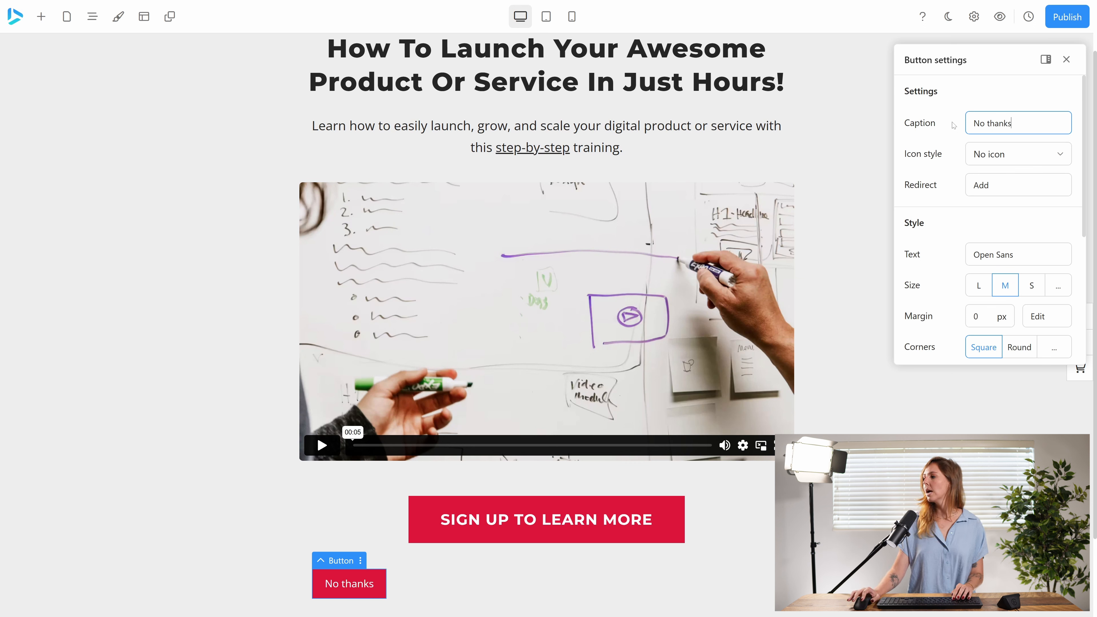
pyautogui.click(989, 187)
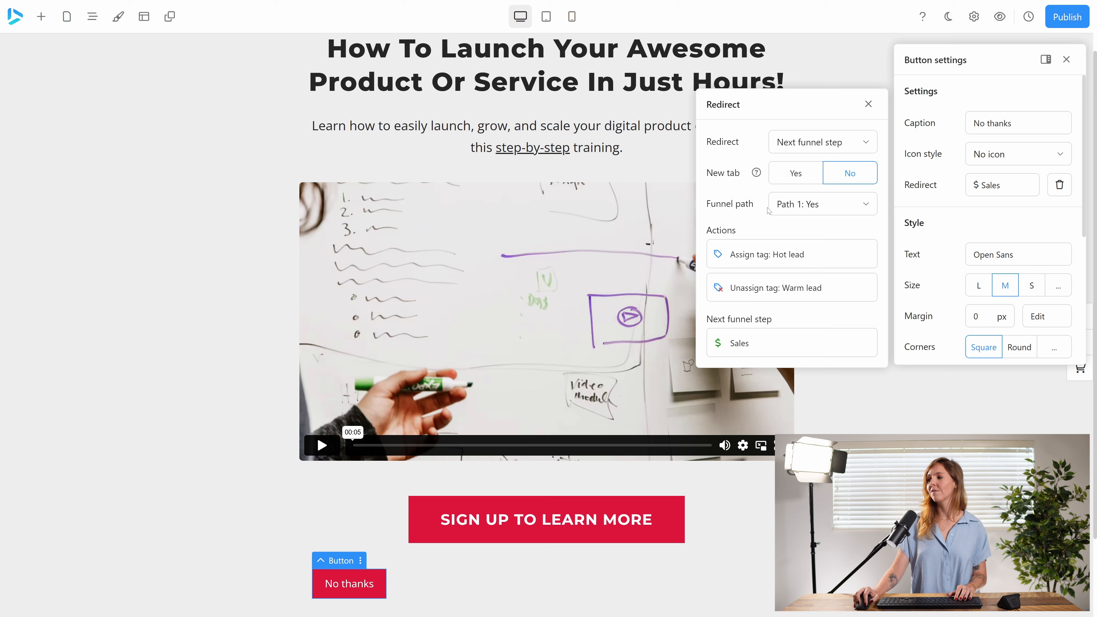
pyautogui.click(828, 210)
pyautogui.click(818, 259)
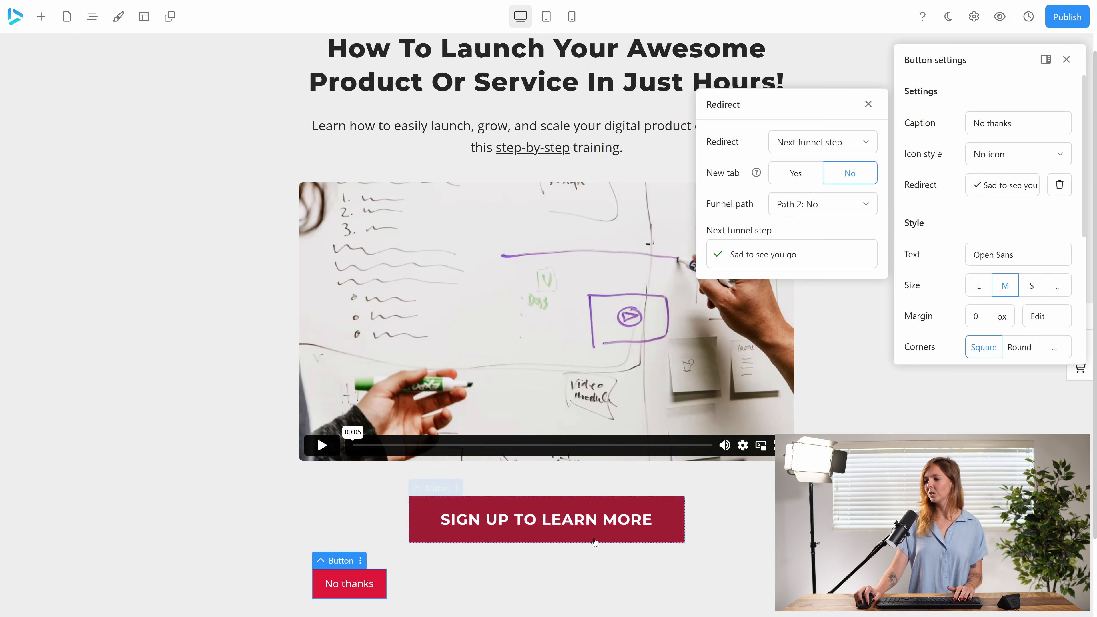
# Step: Center-align the No thanks button within its container and publish the bridge page
pyautogui.click(423, 571)
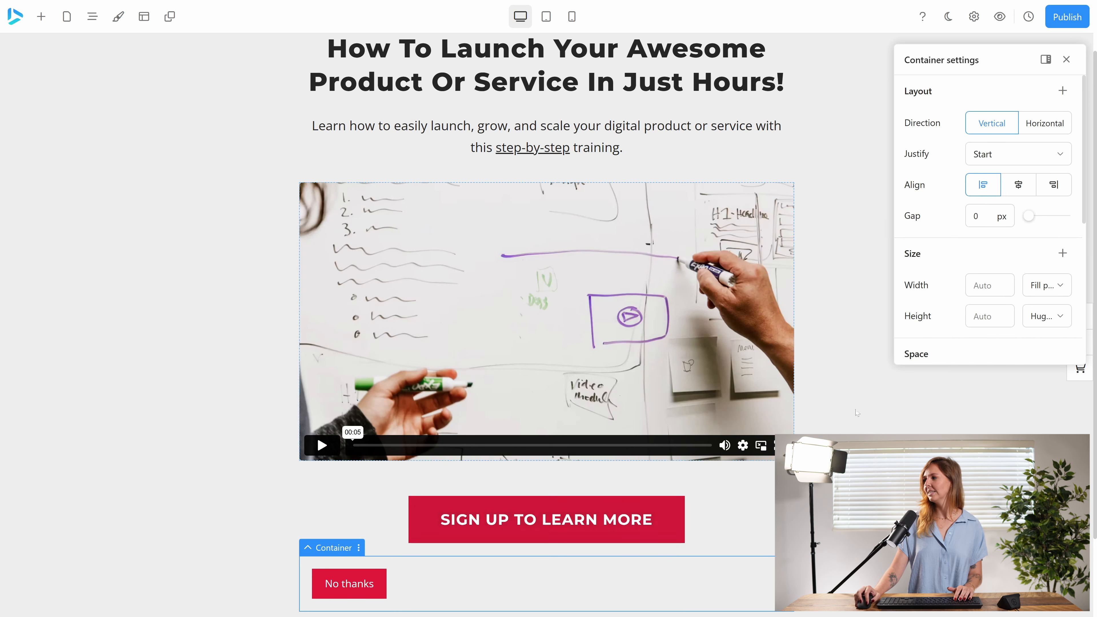
pyautogui.click(1020, 191)
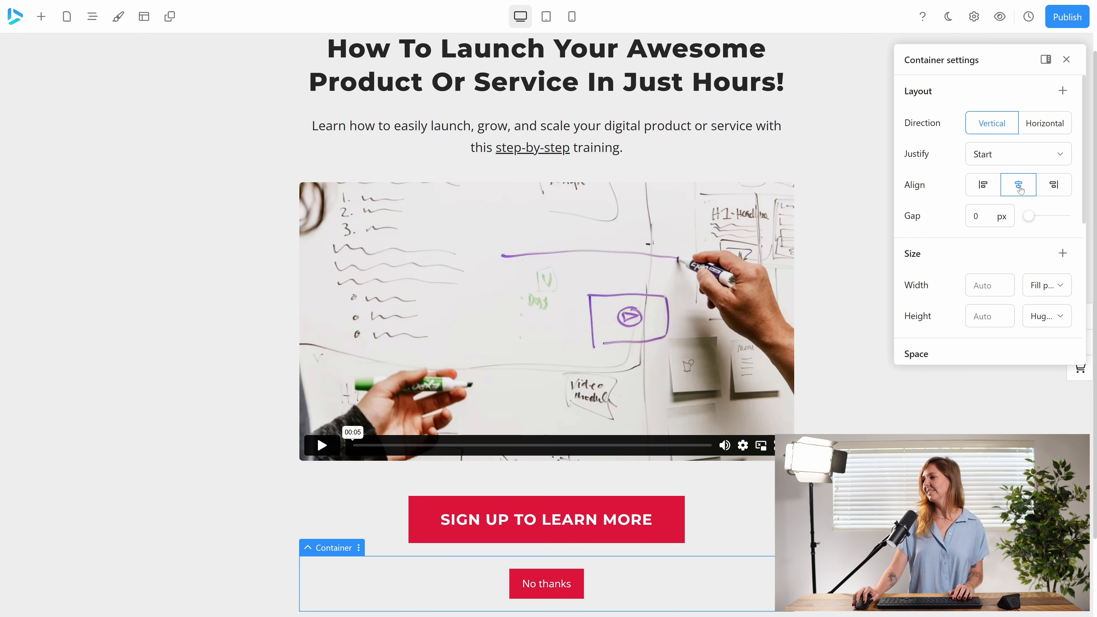
pyautogui.scroll(1, 1045, 39)
pyautogui.click(1058, 22)
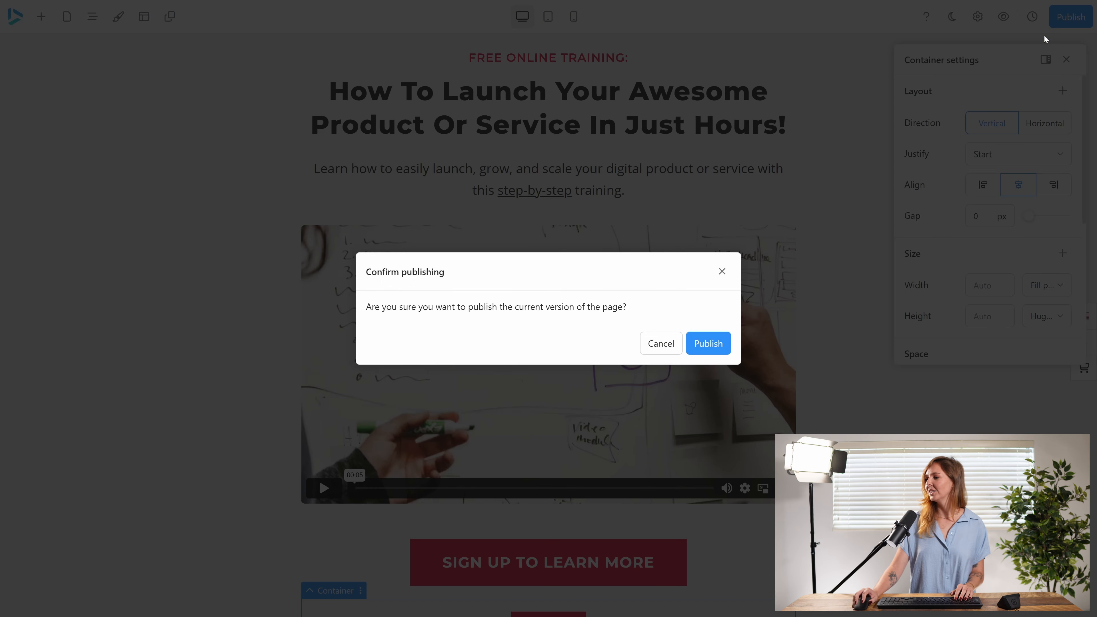
pyautogui.click(710, 349)
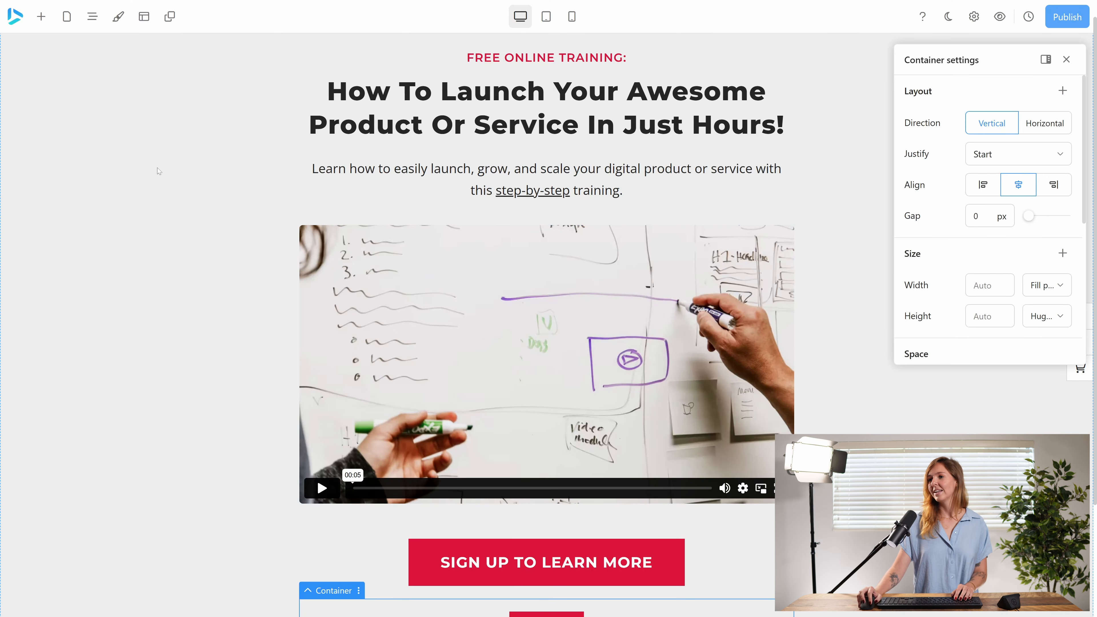
# Step: Return to the funnel, open the paths after the checkout page and add paths up to Path 9
pyautogui.click(15, 16)
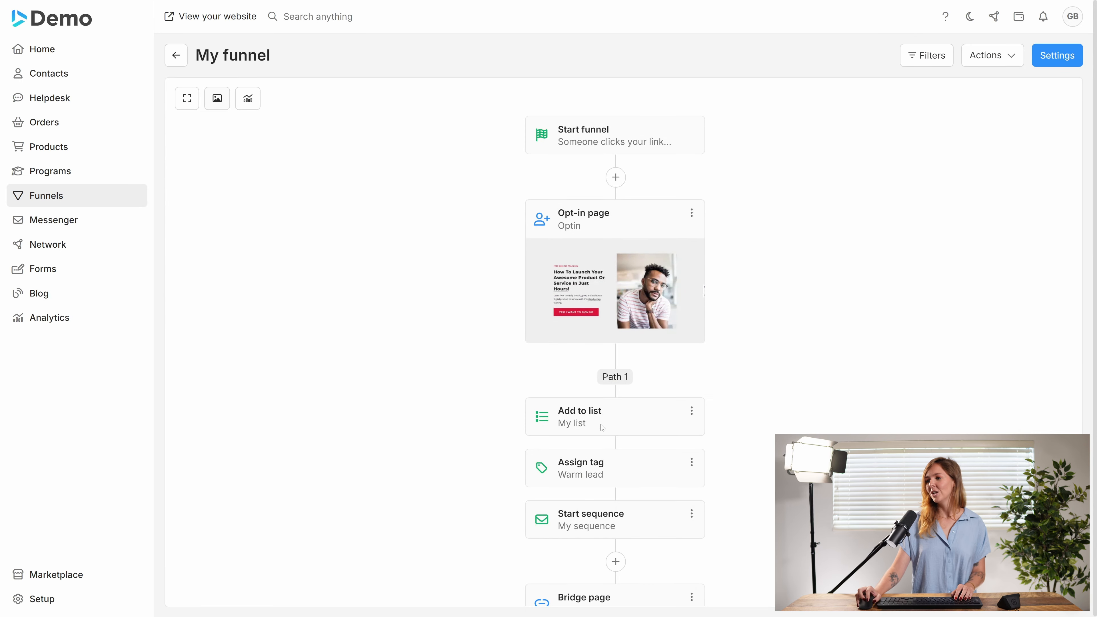
pyautogui.scroll(-10, 479, 431)
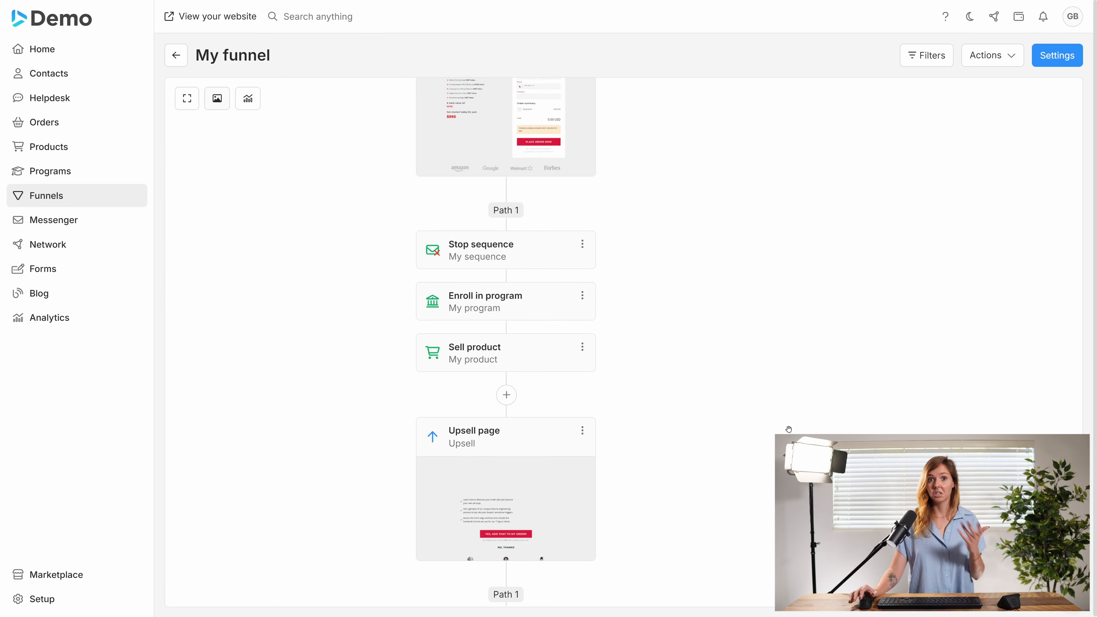
pyautogui.click(505, 211)
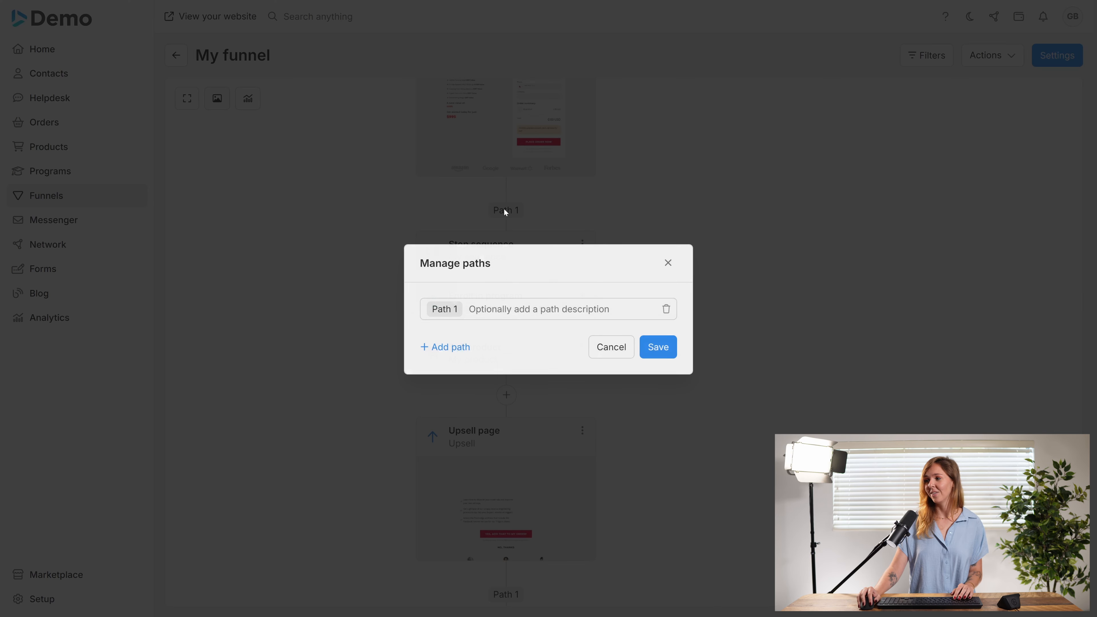
pyautogui.click(446, 353)
pyautogui.click(444, 363)
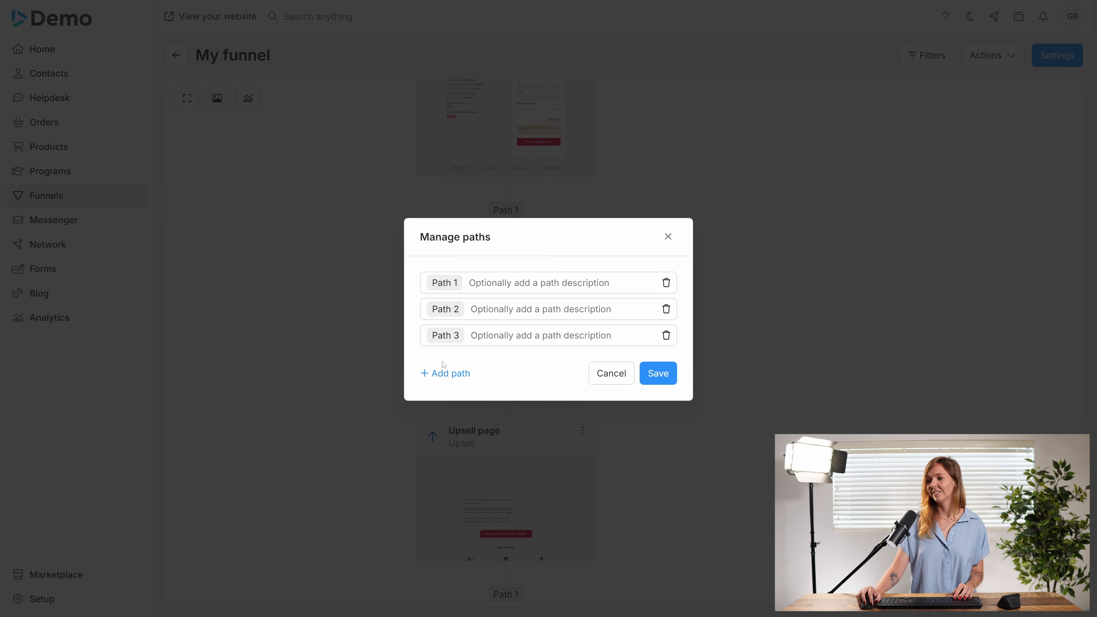
pyautogui.click(443, 376)
pyautogui.click(441, 391)
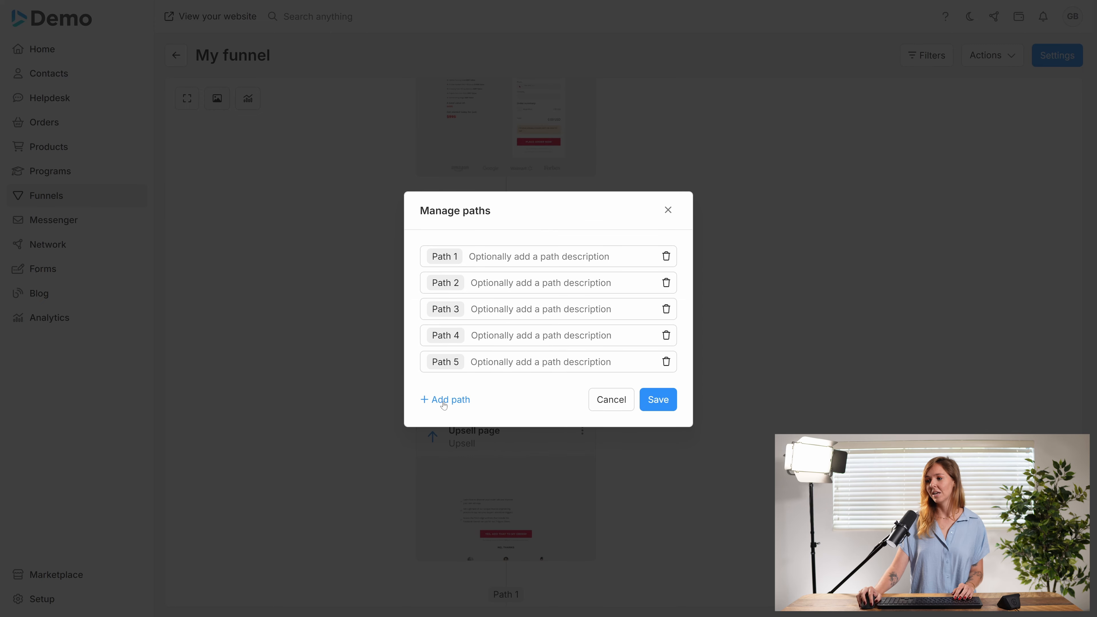
pyautogui.click(444, 404)
pyautogui.click(443, 416)
pyautogui.click(444, 429)
pyautogui.click(442, 441)
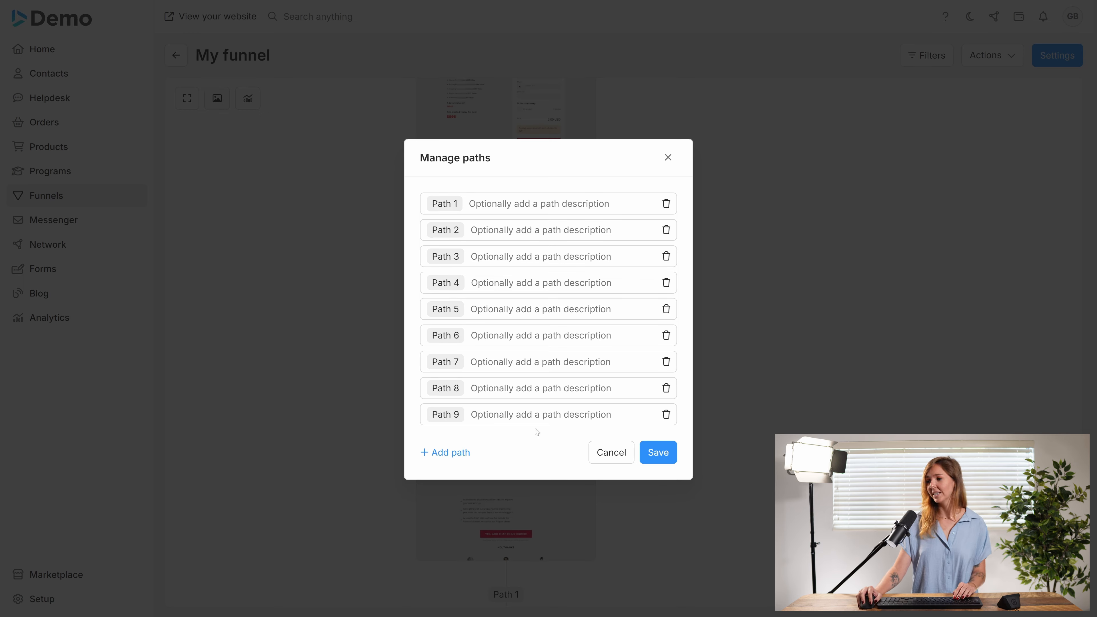
# Step: Delete the extra paths back to Path 1 and close the path manager without saving
pyautogui.click(666, 416)
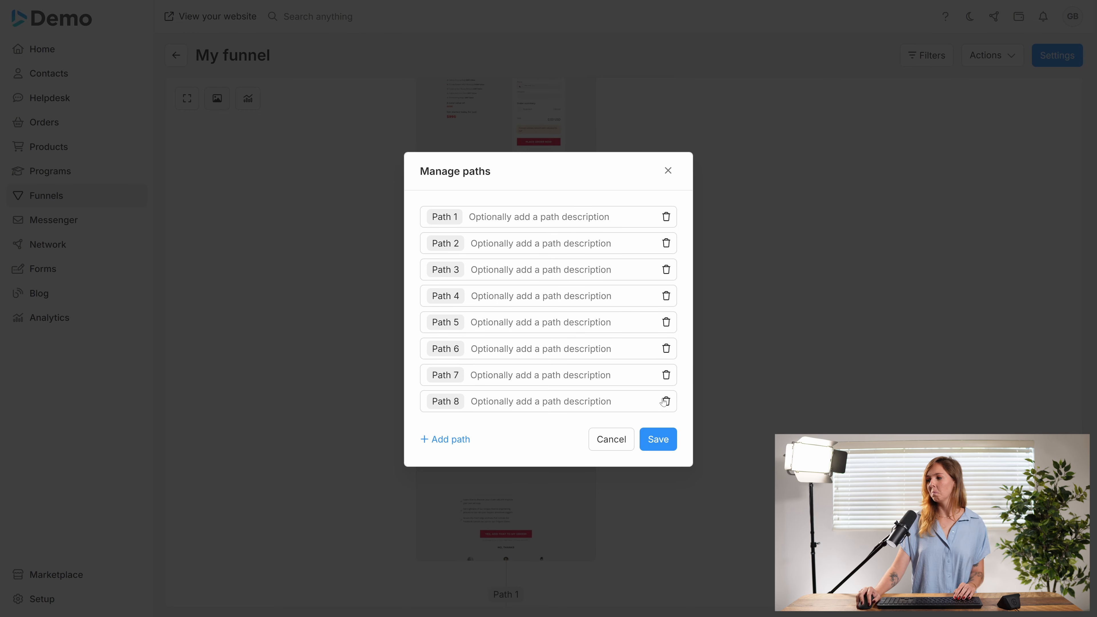
pyautogui.click(665, 401)
pyautogui.click(665, 388)
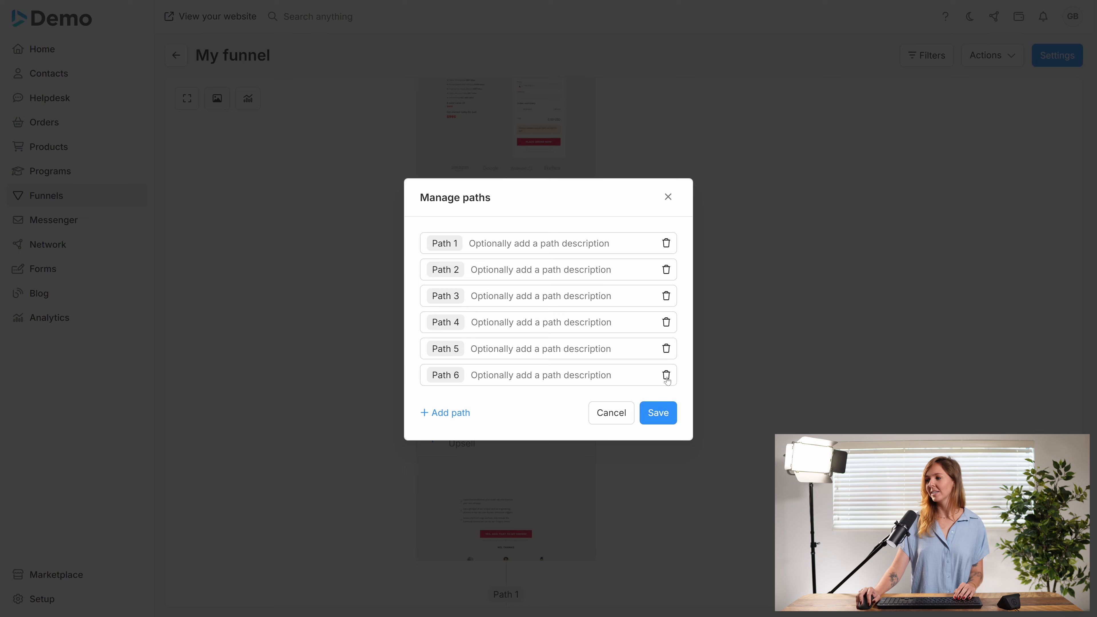
pyautogui.click(667, 376)
pyautogui.click(664, 365)
pyautogui.click(663, 348)
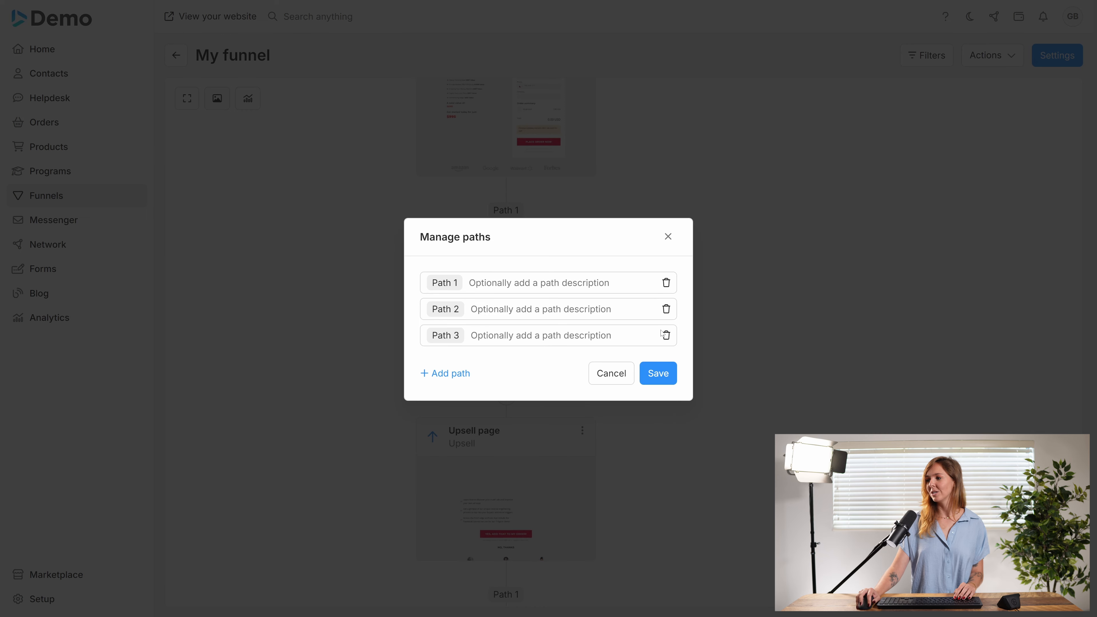
pyautogui.click(665, 336)
pyautogui.click(665, 324)
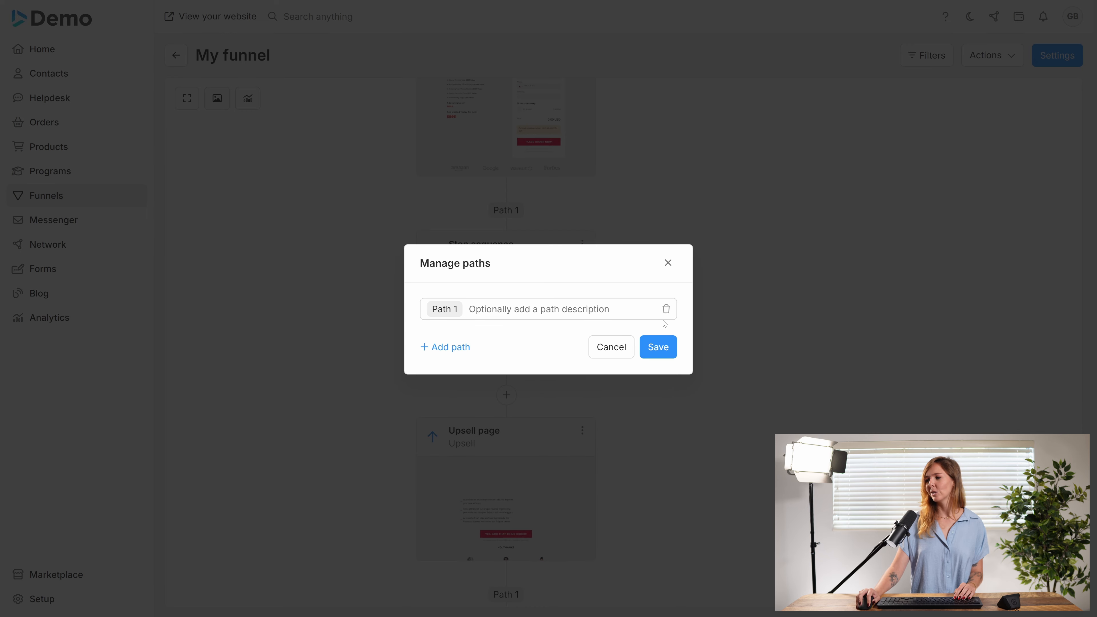
pyautogui.click(669, 261)
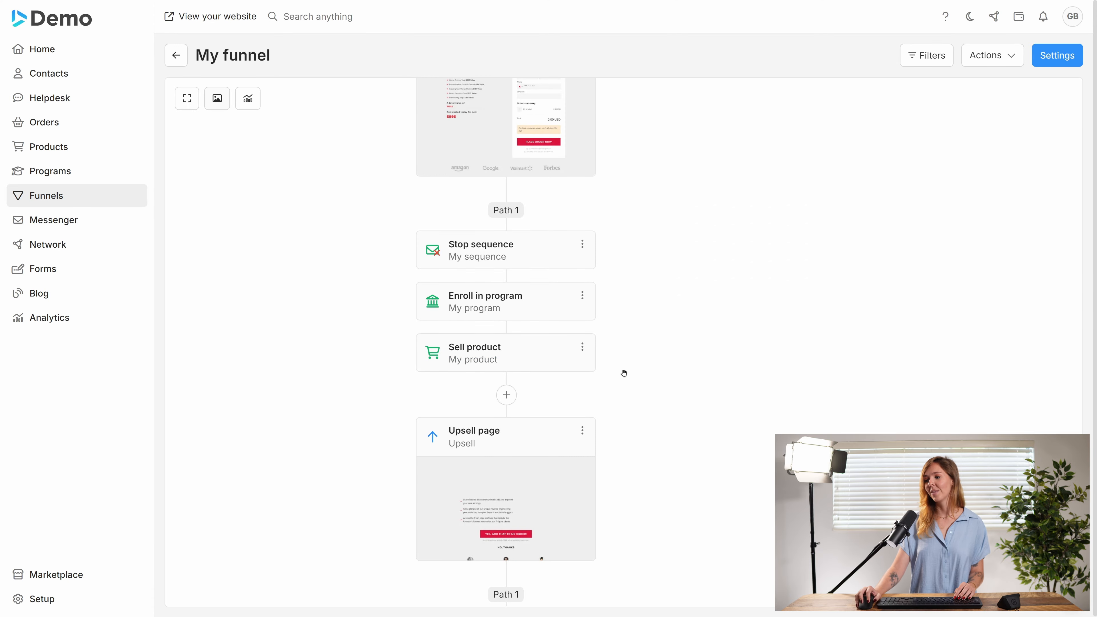
pyautogui.scroll(5, 631, 374)
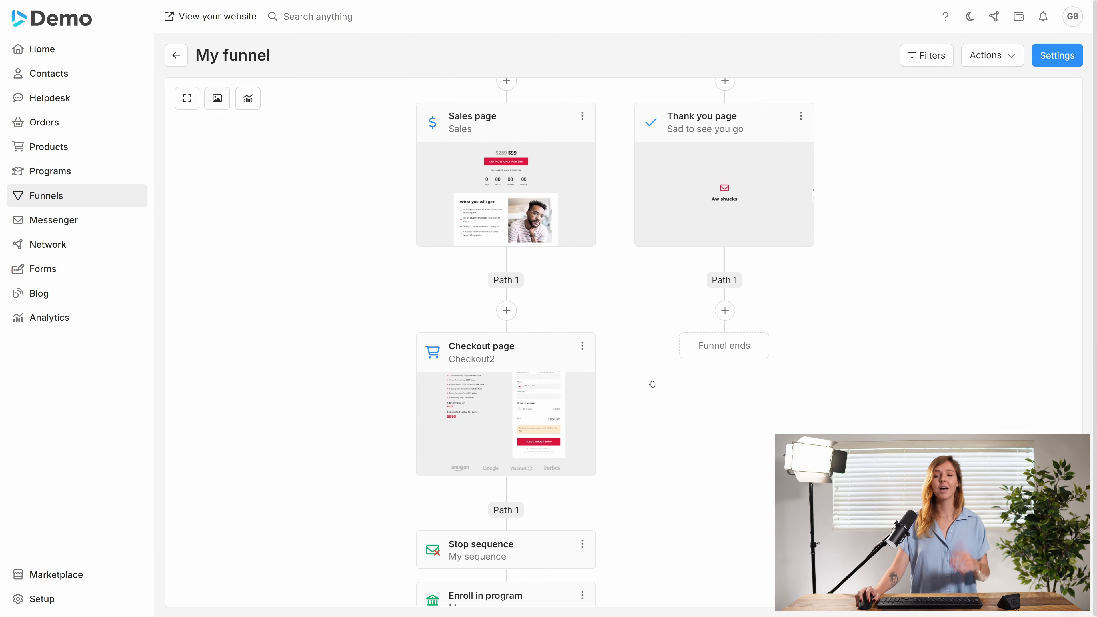